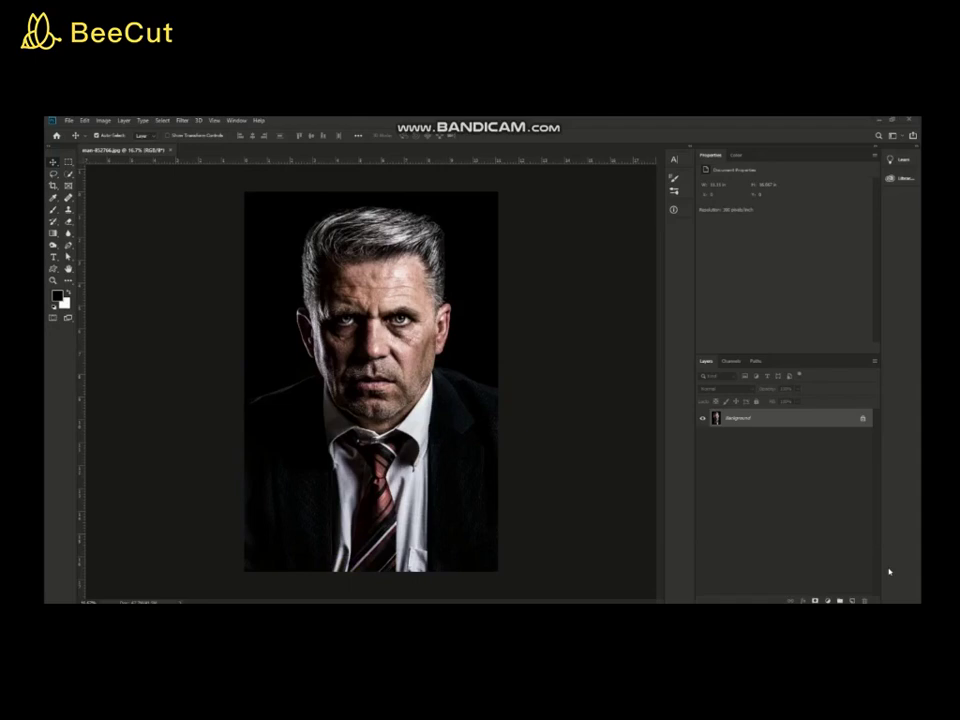
- Create a new white 1920×1080 px, 300 ppi document named 'Smoke effect'
left_click(68, 121)
left_click(76, 134)
key("ctrl+n")
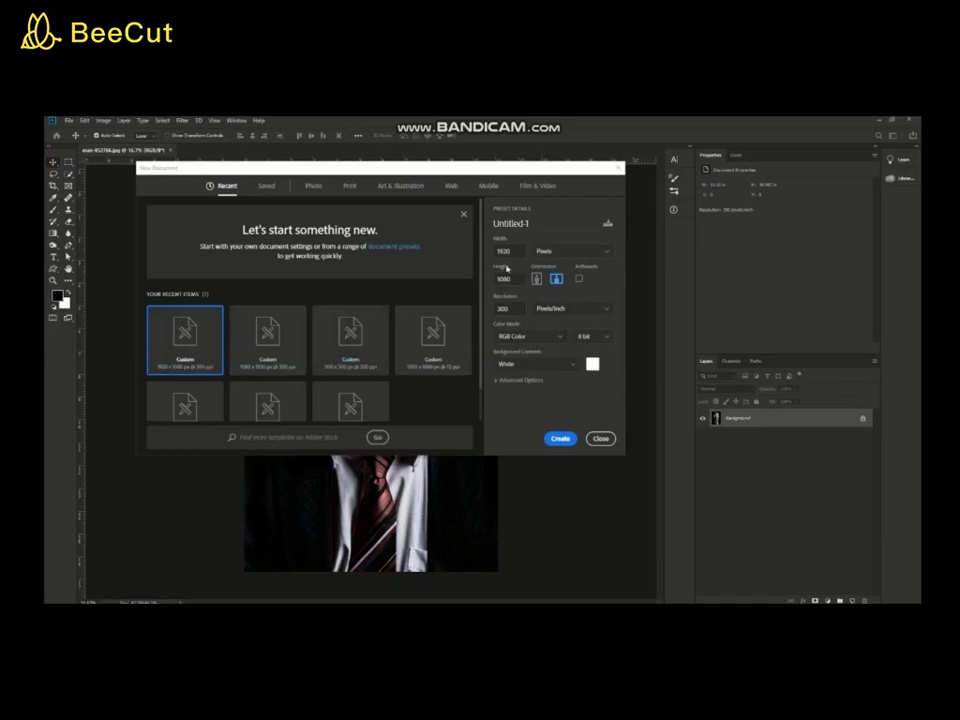
double_click(510, 223)
type("Smoke efe")
type("ect")
left_click(563, 440)
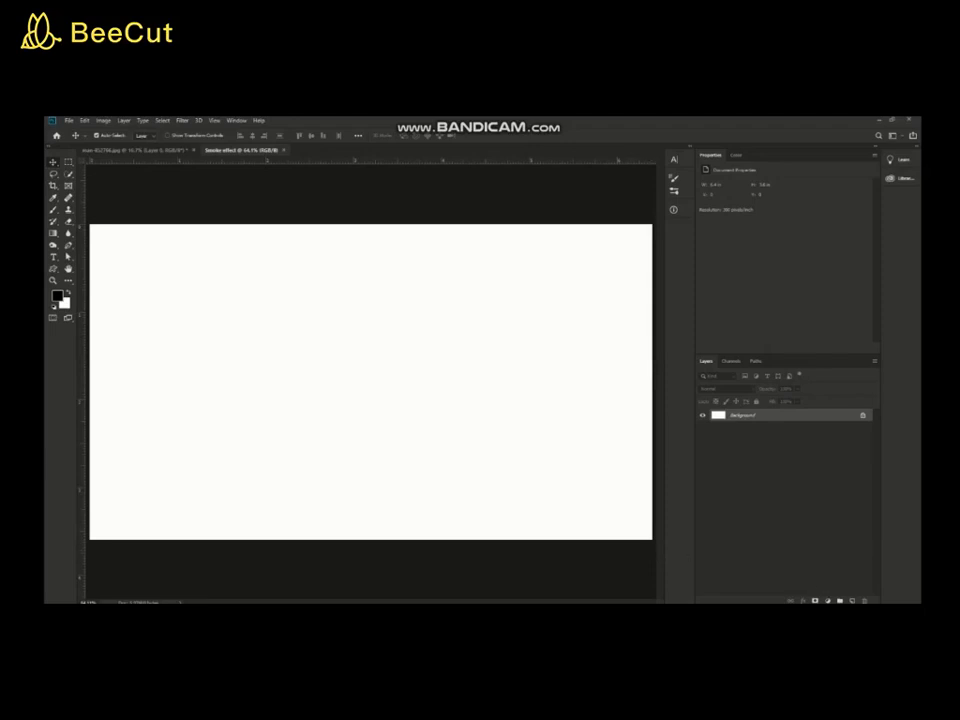
- Add Layer 1 above the Background and fill it with white
left_click(851, 601)
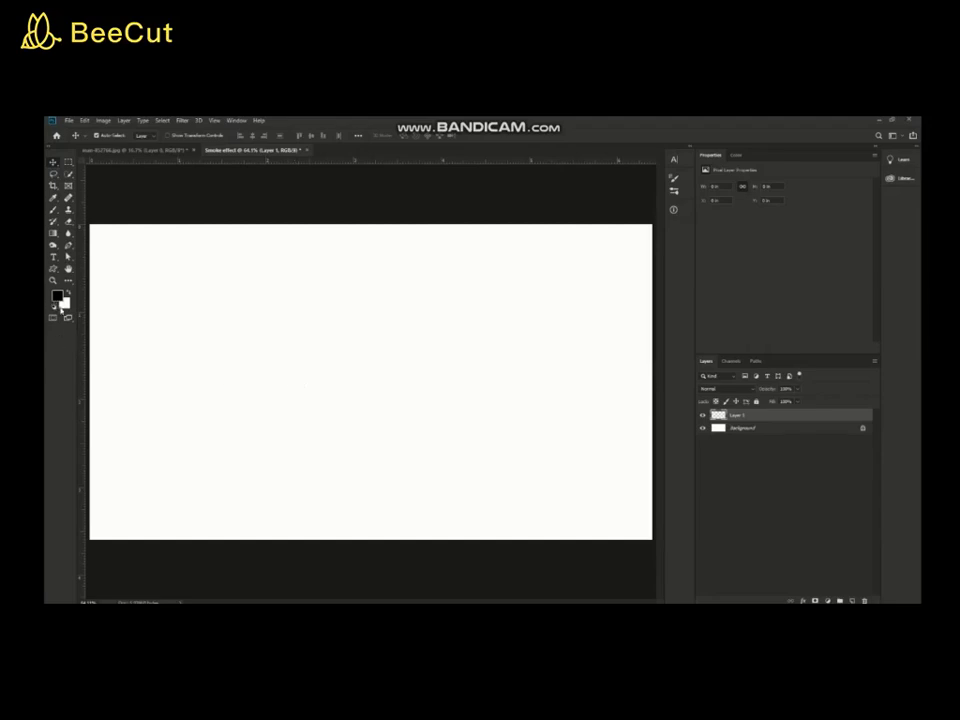
key("ctrl+BackSpace")
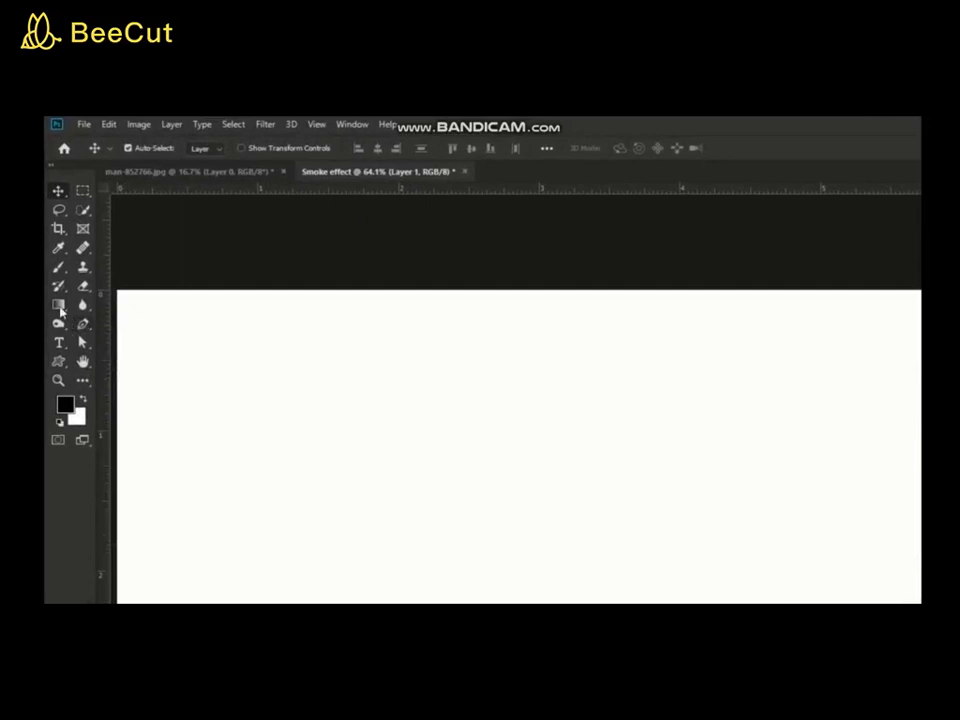
- Draw a radial gradient on Layer 1, white at the centre fading to light grey edges
left_click(60, 308)
left_click(146, 306)
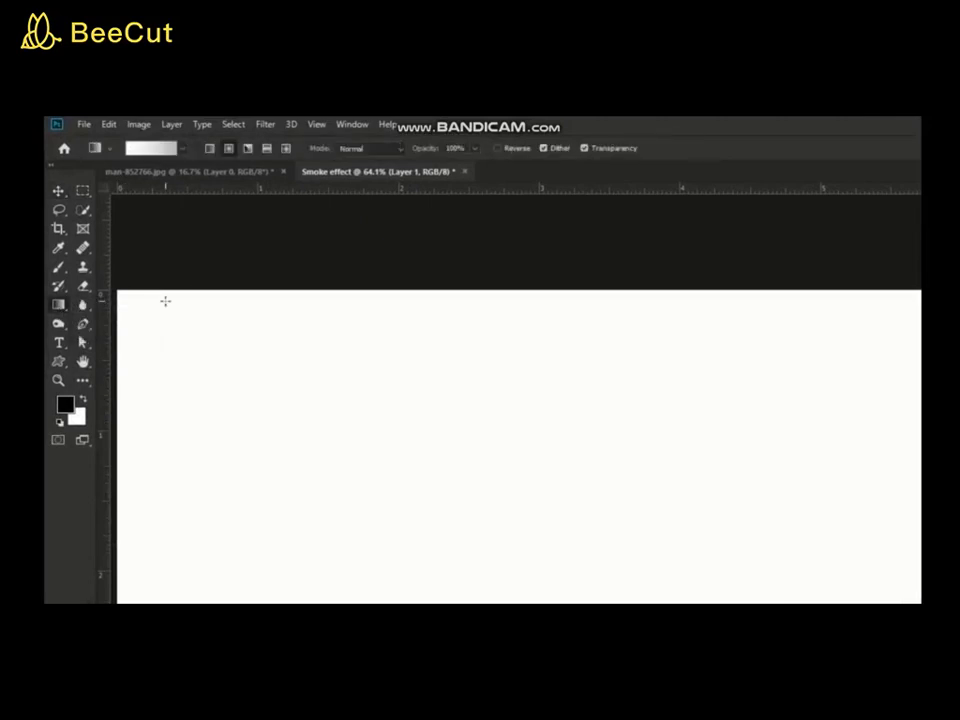
left_click(150, 148)
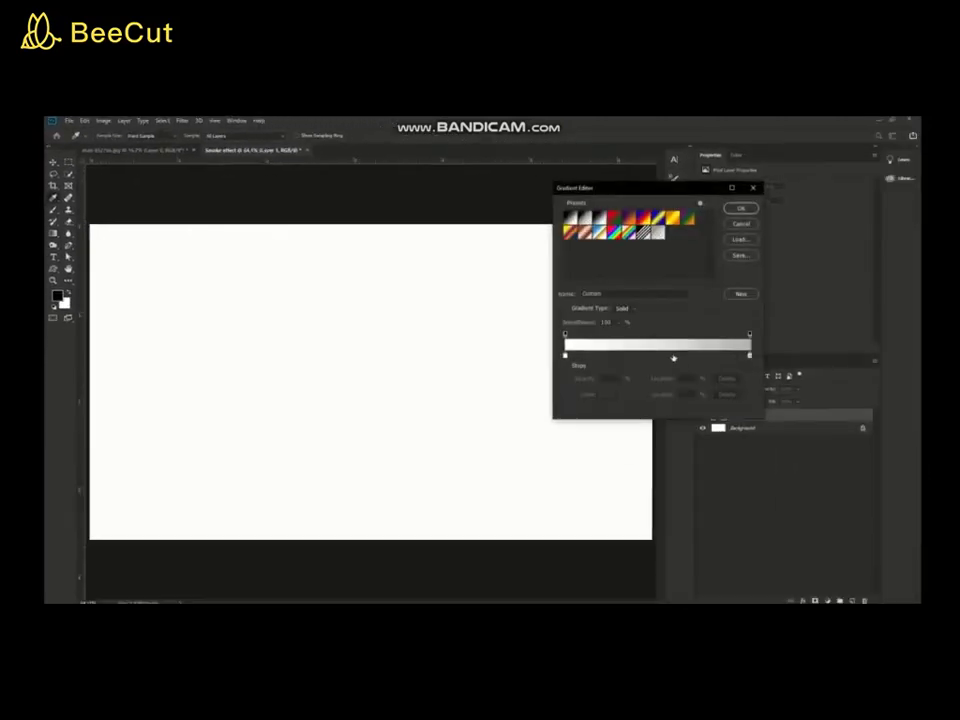
left_click(749, 356)
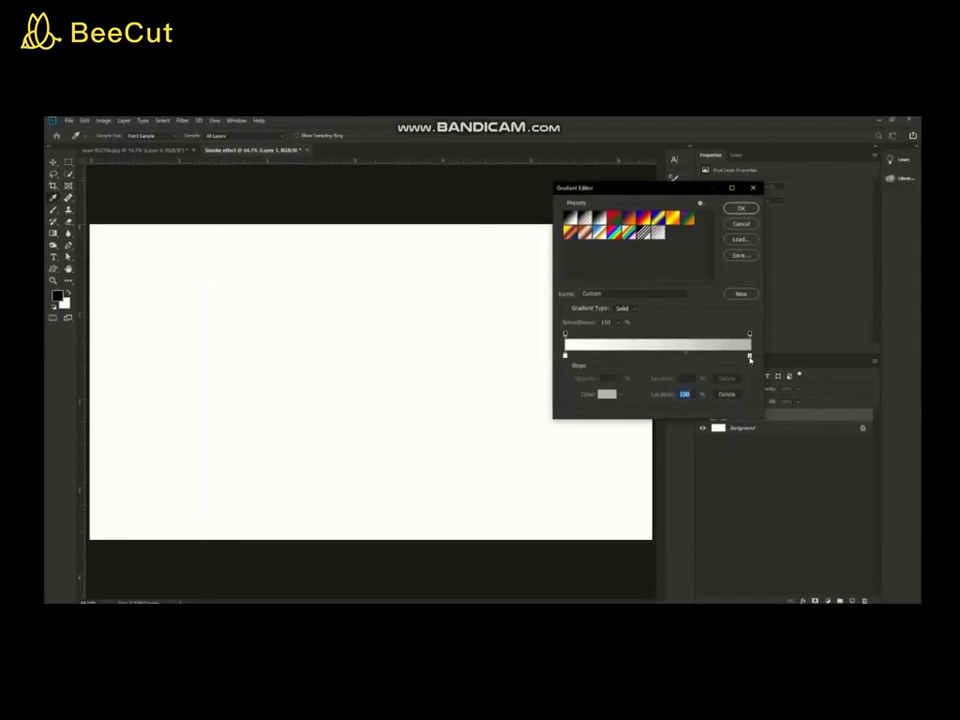
double_click(750, 357)
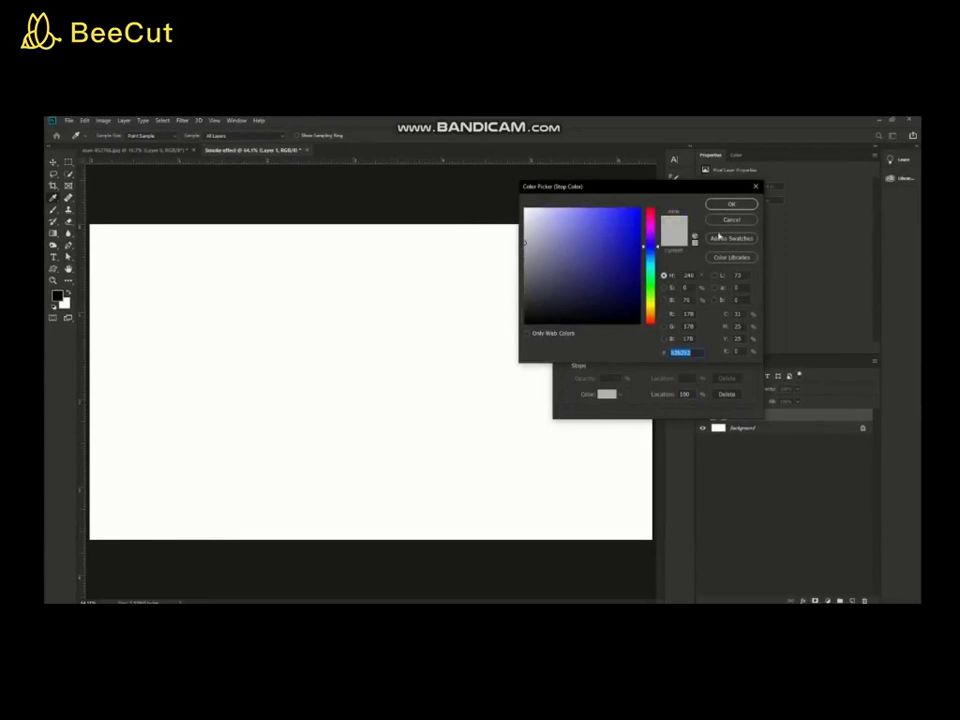
left_click(722, 210)
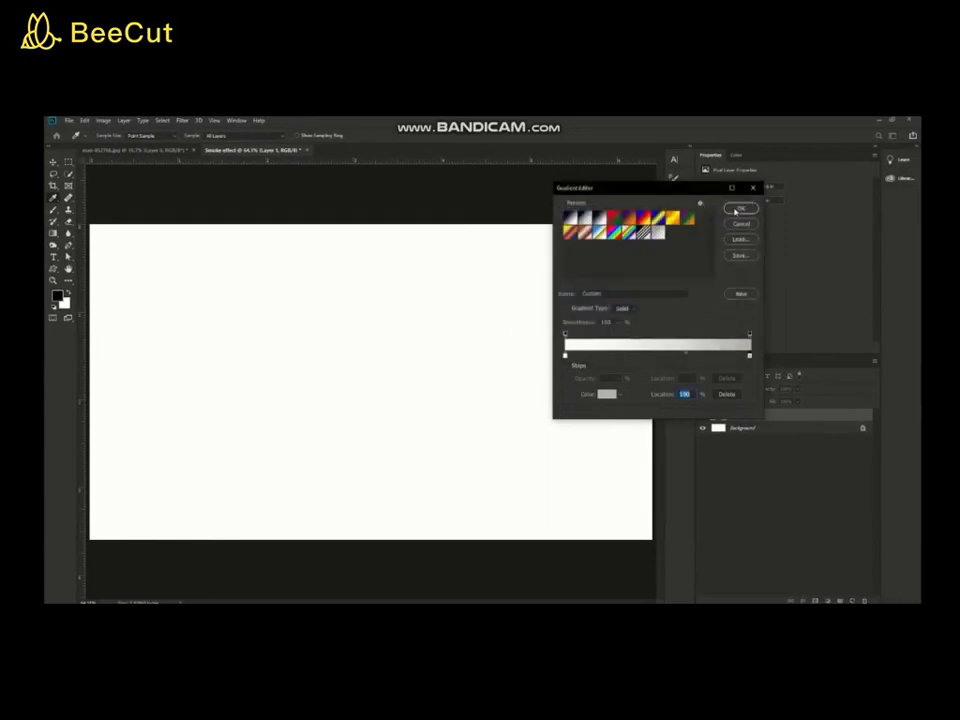
left_click(735, 211)
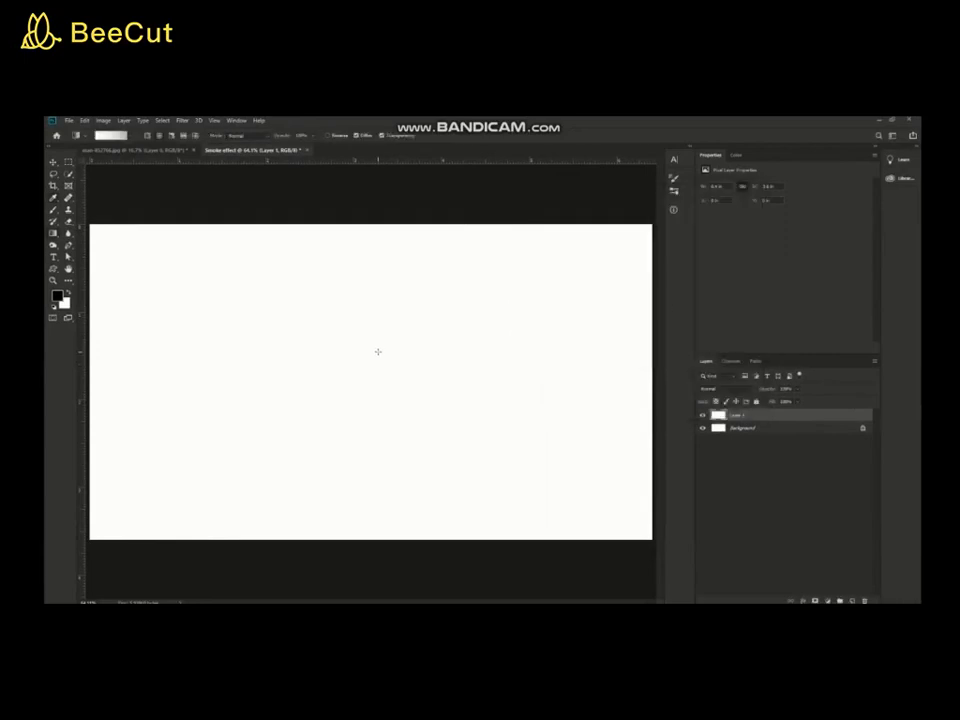
scroll(379, 350, "down", 1)
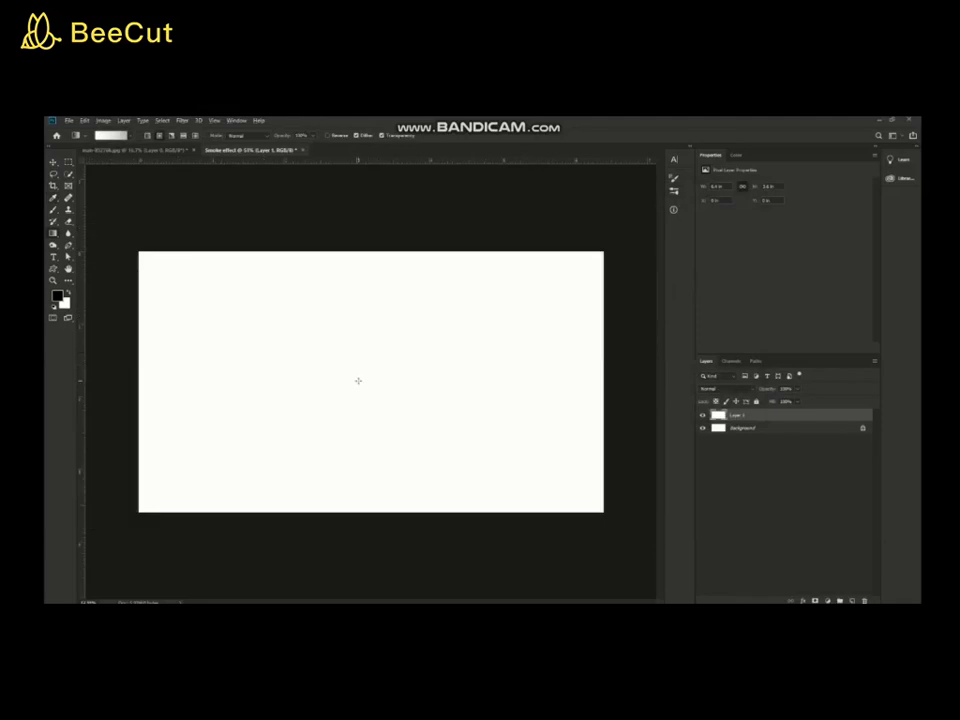
left_click_drag(380, 386, 105, 386)
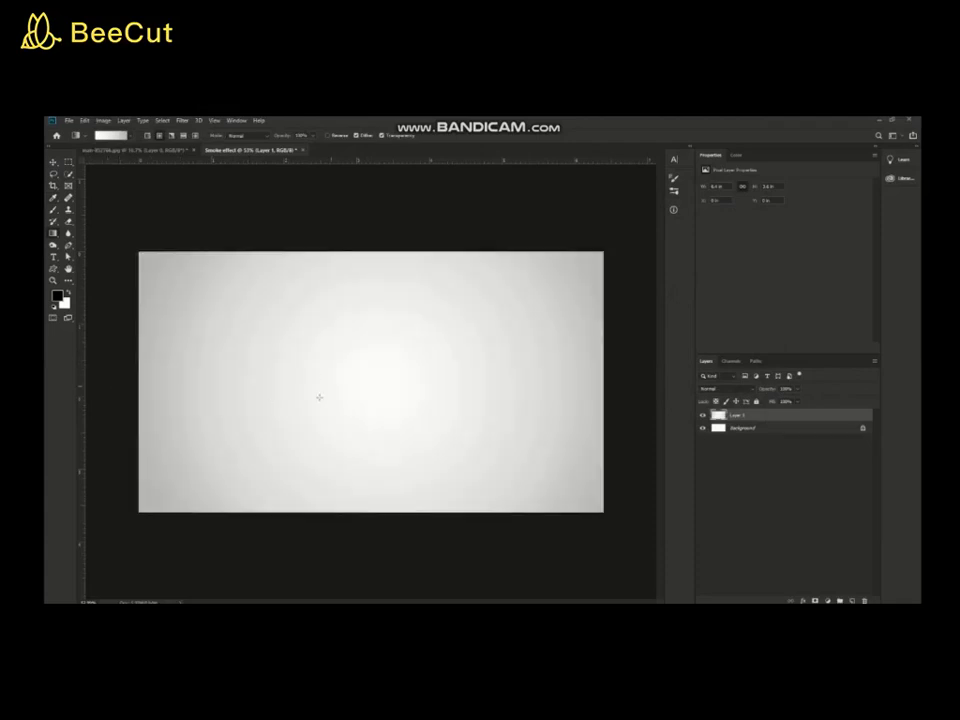
scroll(380, 391, "up", 2)
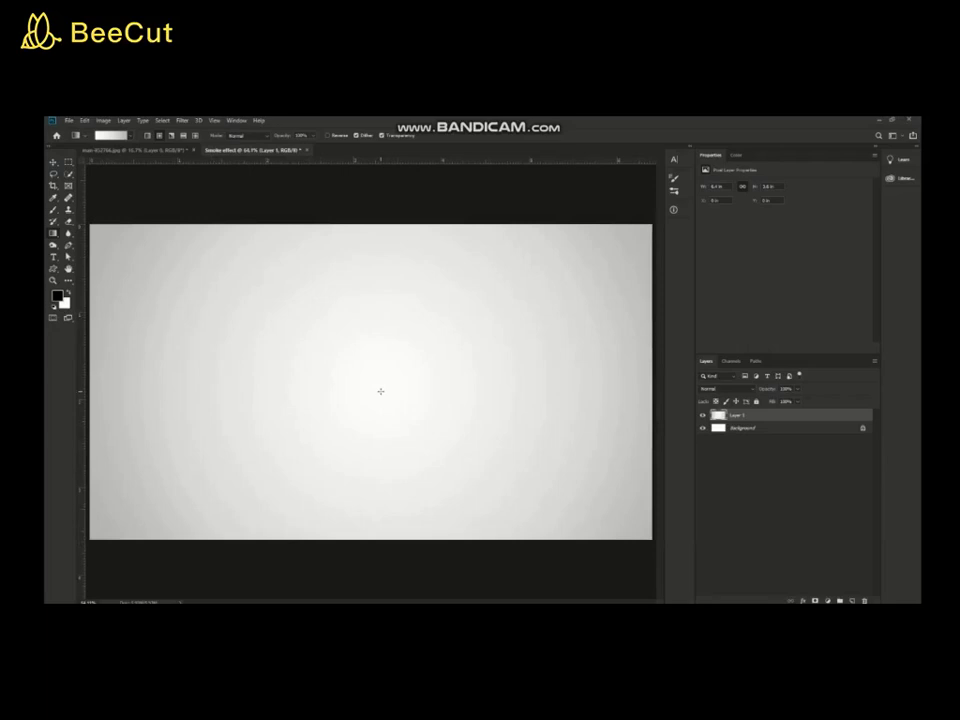
- Drag the man's portrait into the Smoke effect document as a new layer
scroll(380, 391, "down", 1)
left_click(53, 161)
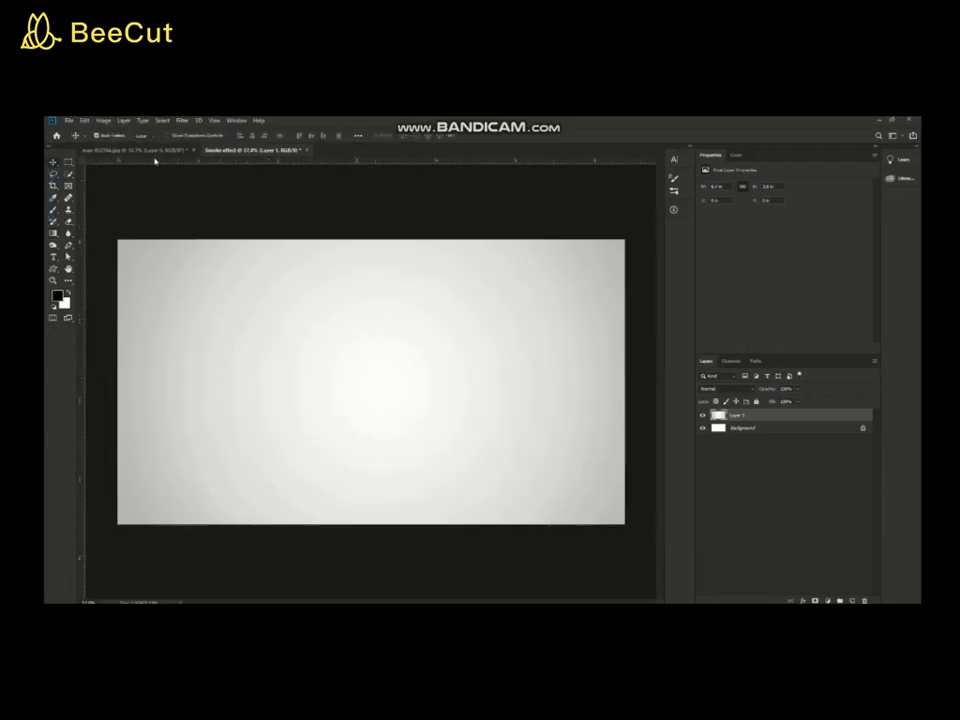
left_click(154, 150)
mouse_move(412, 366)
left_mouse_down()
mouse_move(315, 276)
mouse_move(391, 447)
left_mouse_up()
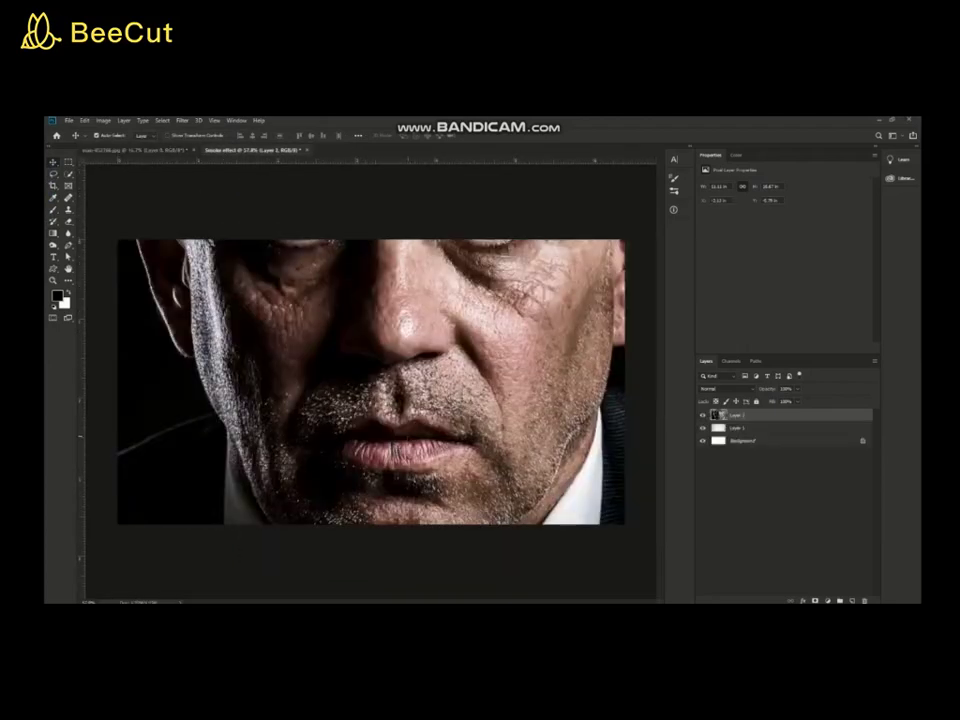
- Scale the portrait down proportionally and centre it over the gradient
key("ctrl+t")
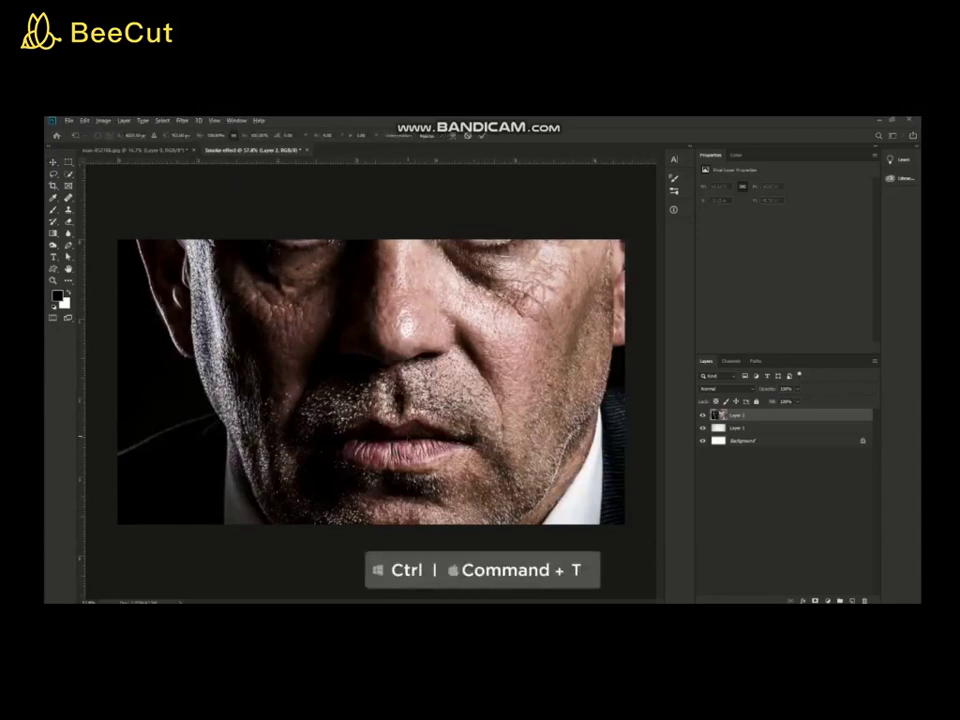
key("ctrl+0")
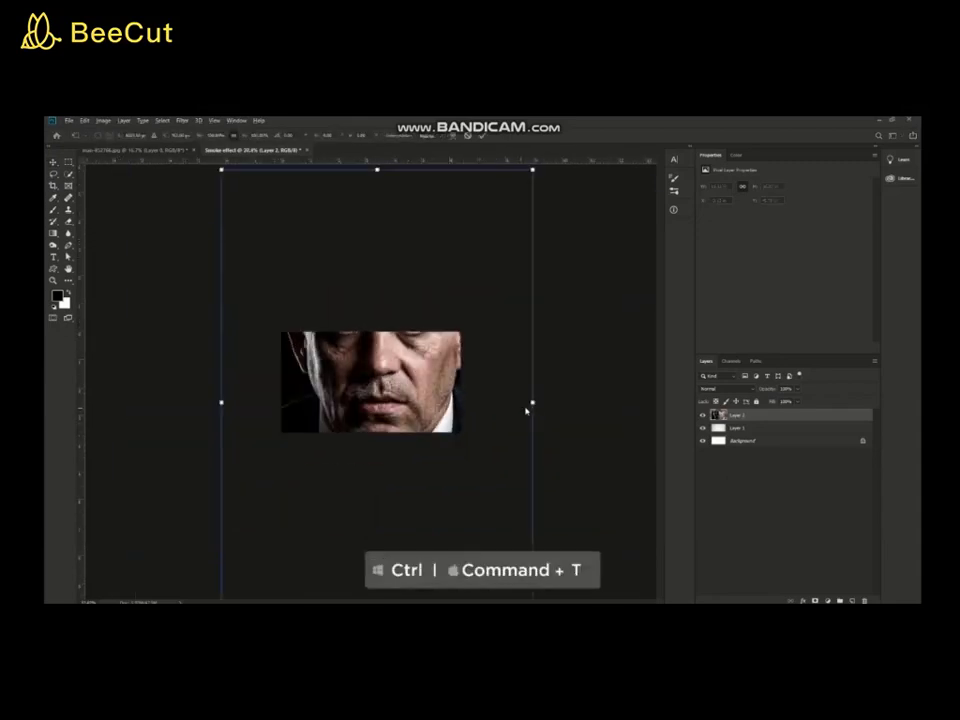
left_click_drag(532, 402, 416, 400)
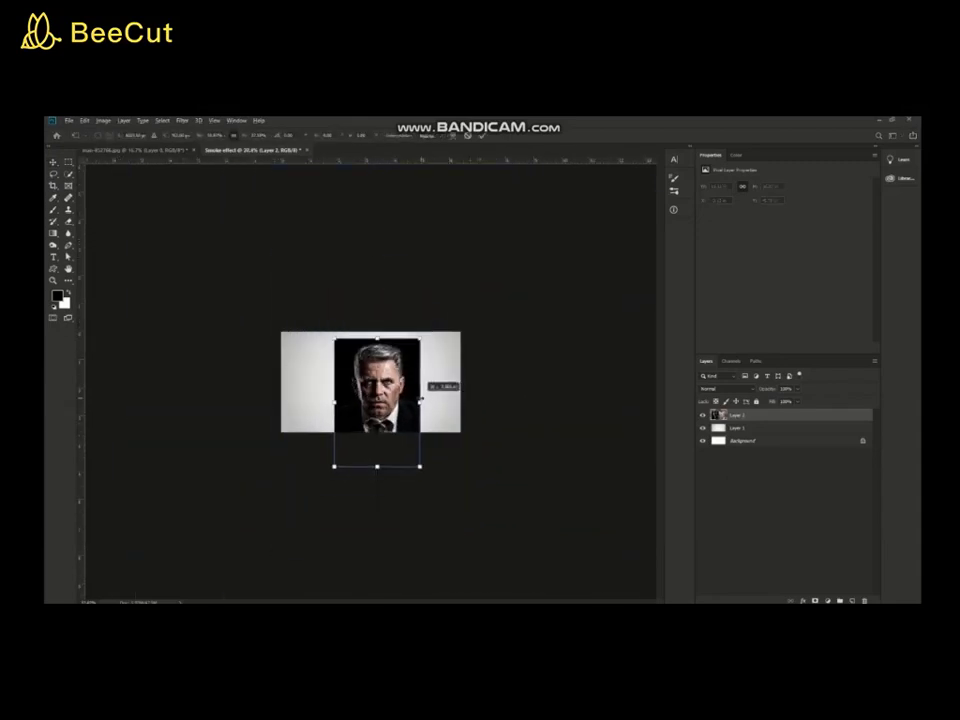
key("ctrl+0")
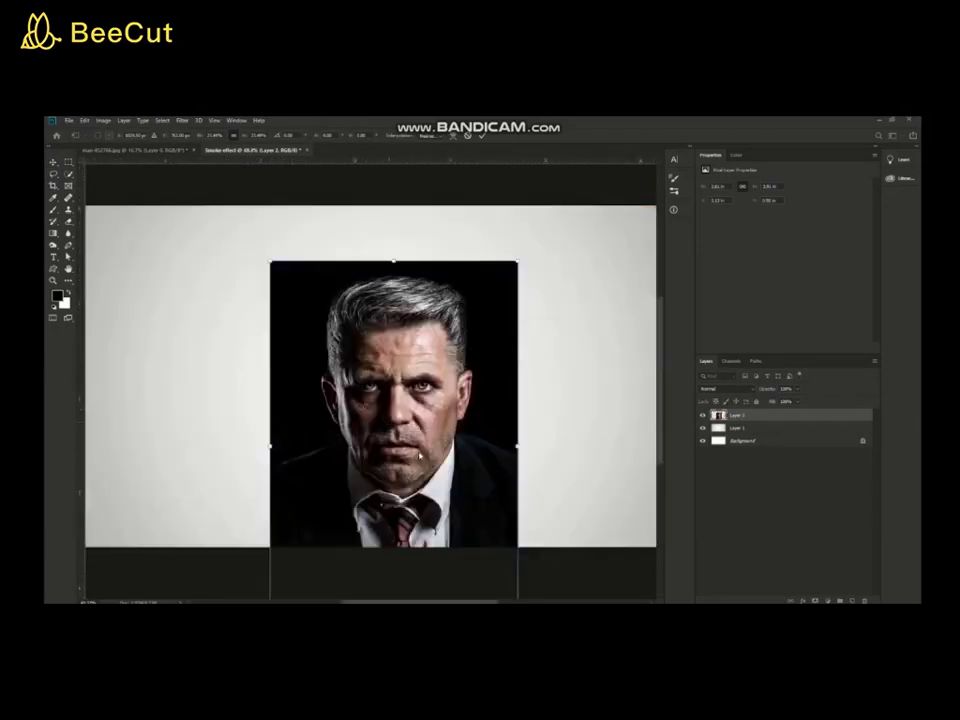
mouse_move(412, 406)
left_mouse_down()
mouse_move(385, 400)
mouse_move(397, 410)
left_mouse_up()
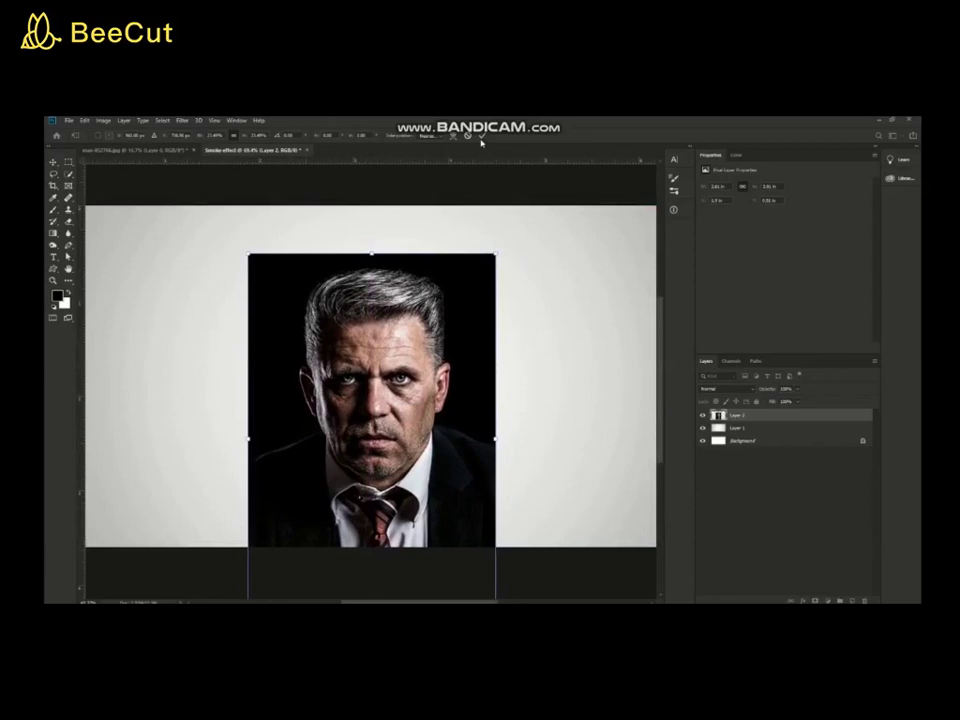
key("Return")
key("ctrl+minus")
key("ctrl+plus")
key("ctrl+minus")
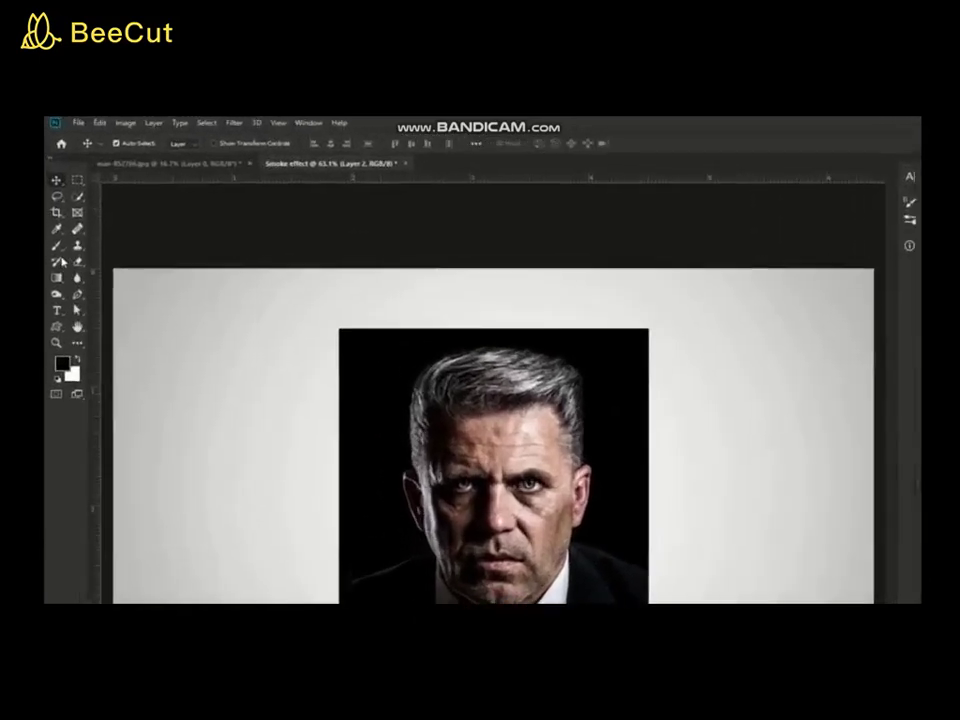
- Paint black with a resized brush over the light areas around the portrait on Layer 2
right_click(61, 270)
left_click(105, 266)
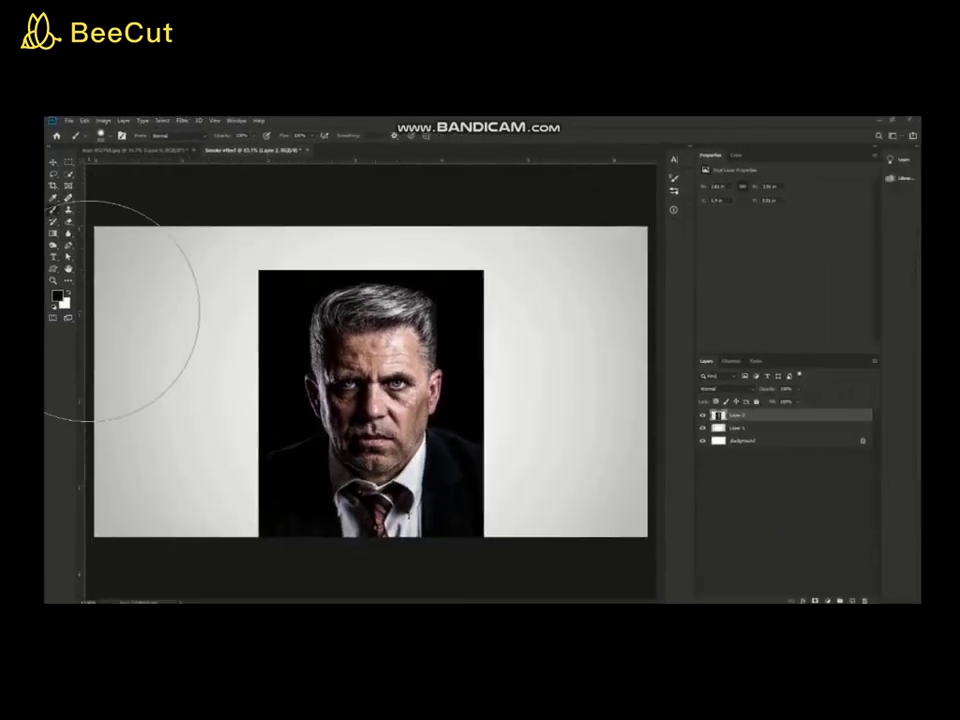
key("ctrl+minus")
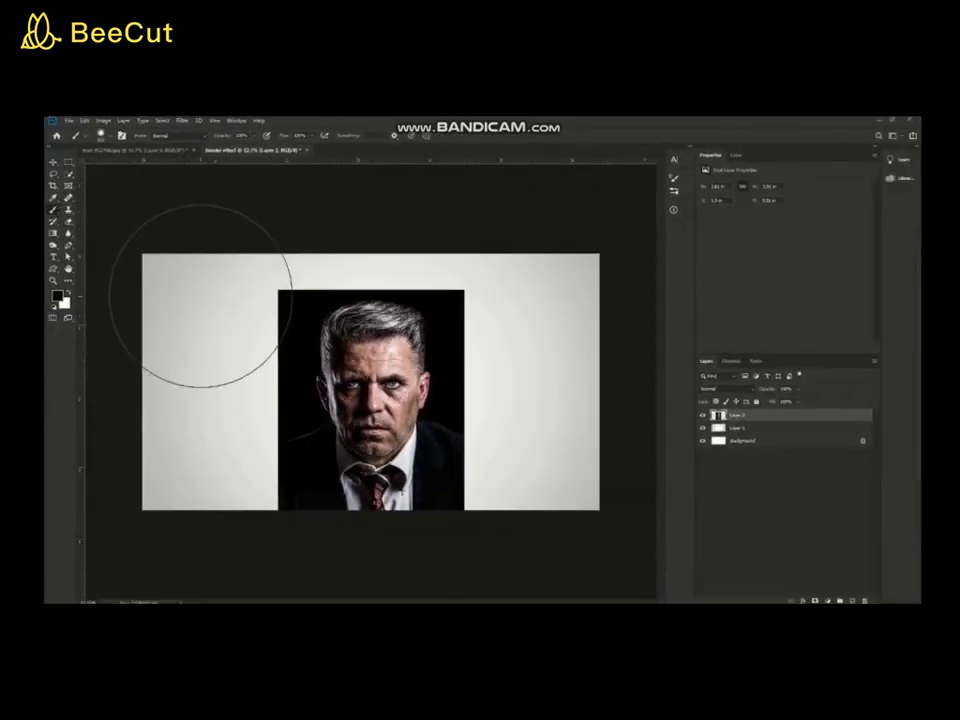
left_click_drag(205, 285, 176, 520)
left_click_drag(150, 471, 130, 471)
mouse_move(263, 260)
left_mouse_down()
mouse_move(439, 257)
mouse_move(561, 279)
mouse_move(543, 278)
mouse_move(508, 428)
mouse_move(495, 428)
mouse_move(525, 493)
mouse_move(508, 518)
left_mouse_up()
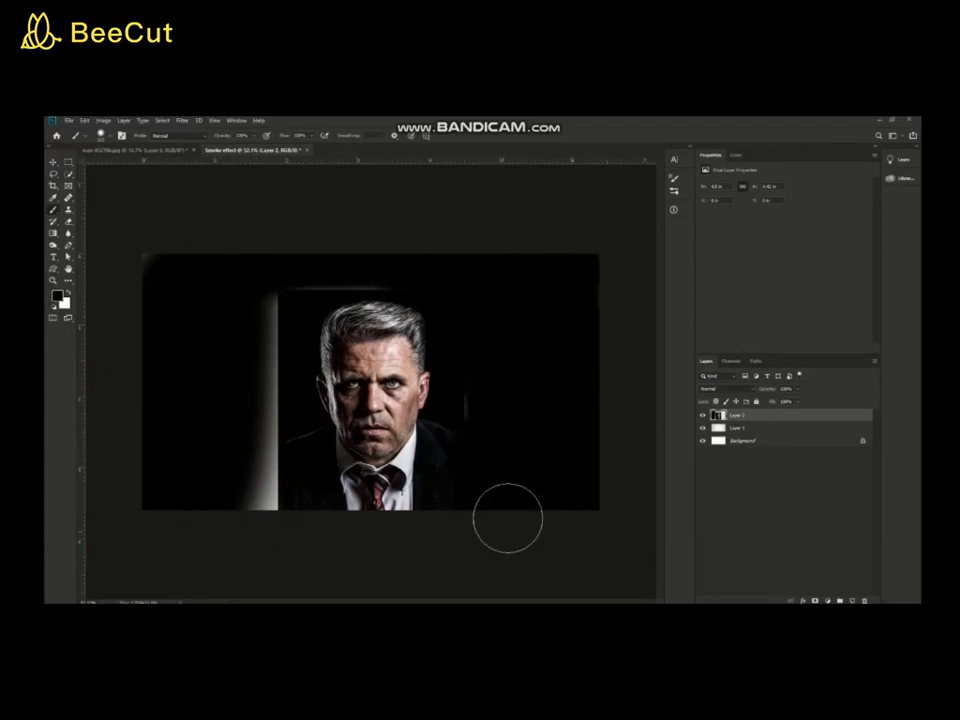
mouse_move(236, 272)
left_mouse_down()
mouse_move(236, 461)
mouse_move(265, 528)
left_mouse_up()
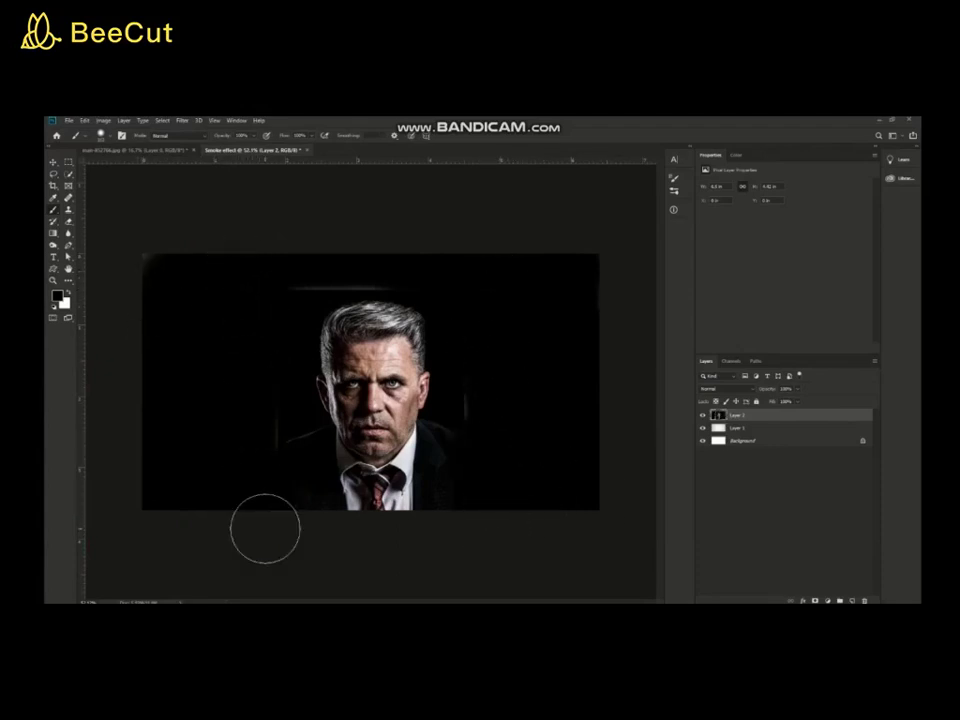
key("v")
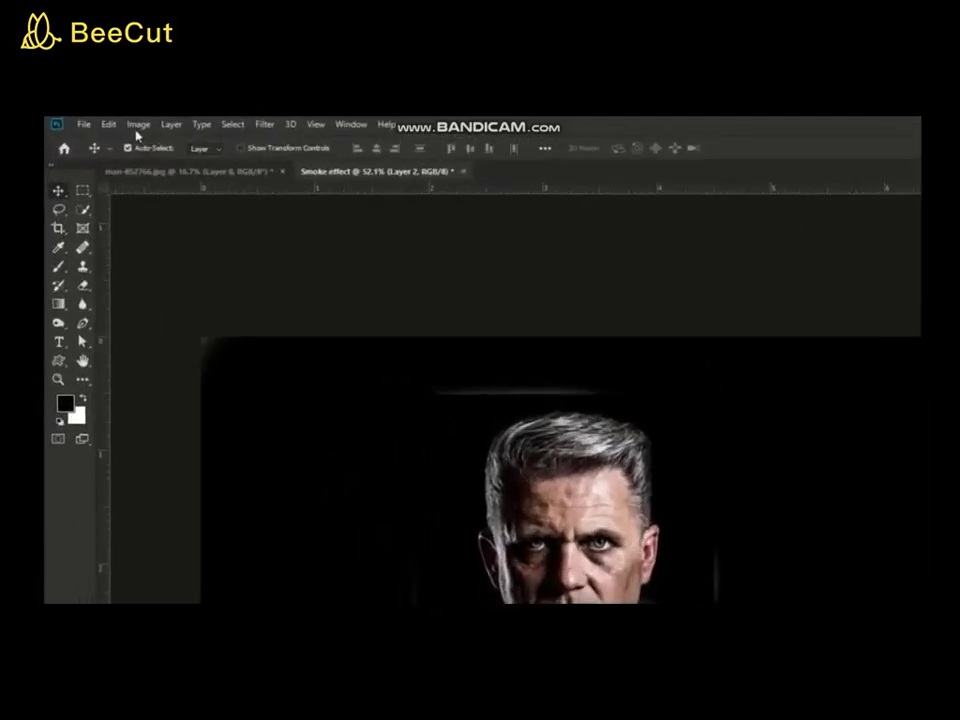
- Desaturate the portrait layer with Image > Adjustments > Desaturate
left_click(138, 125)
mouse_move(162, 162)
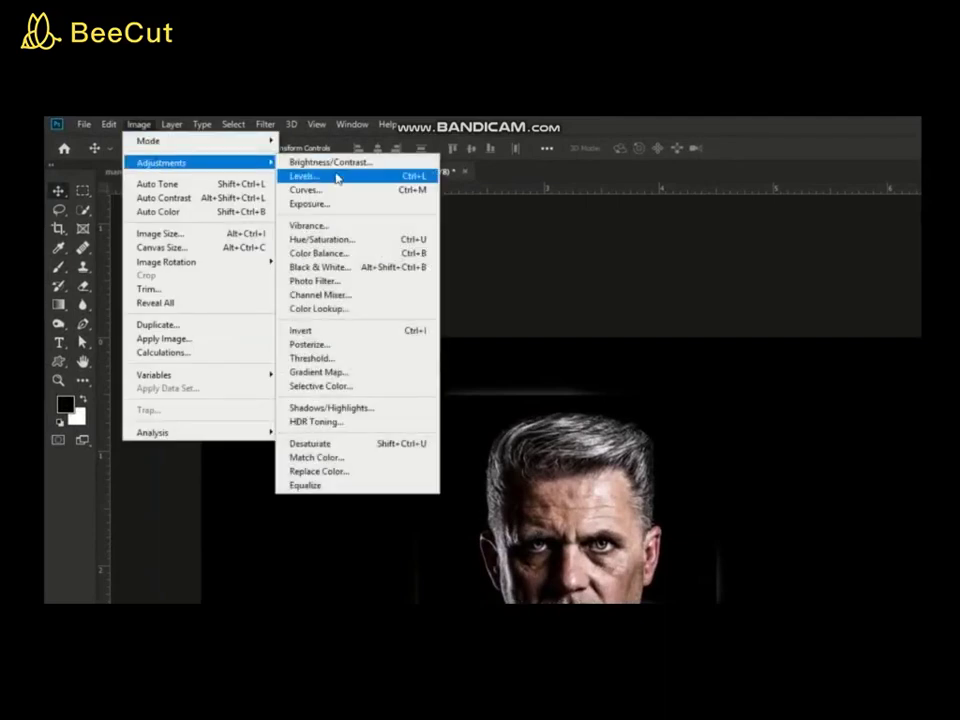
left_click(318, 443)
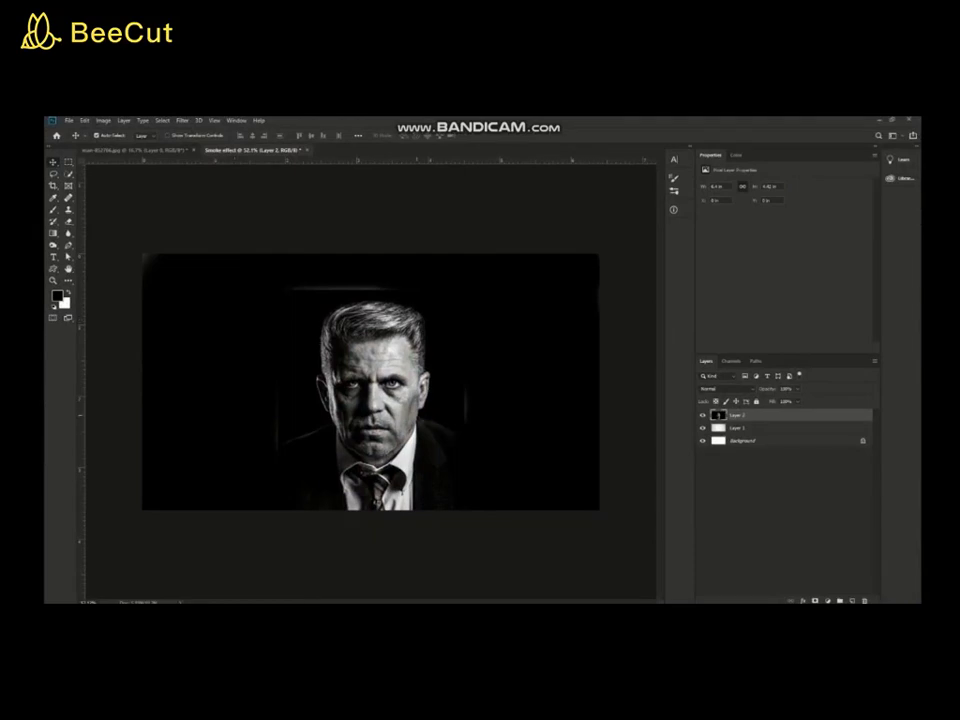
key("alt")
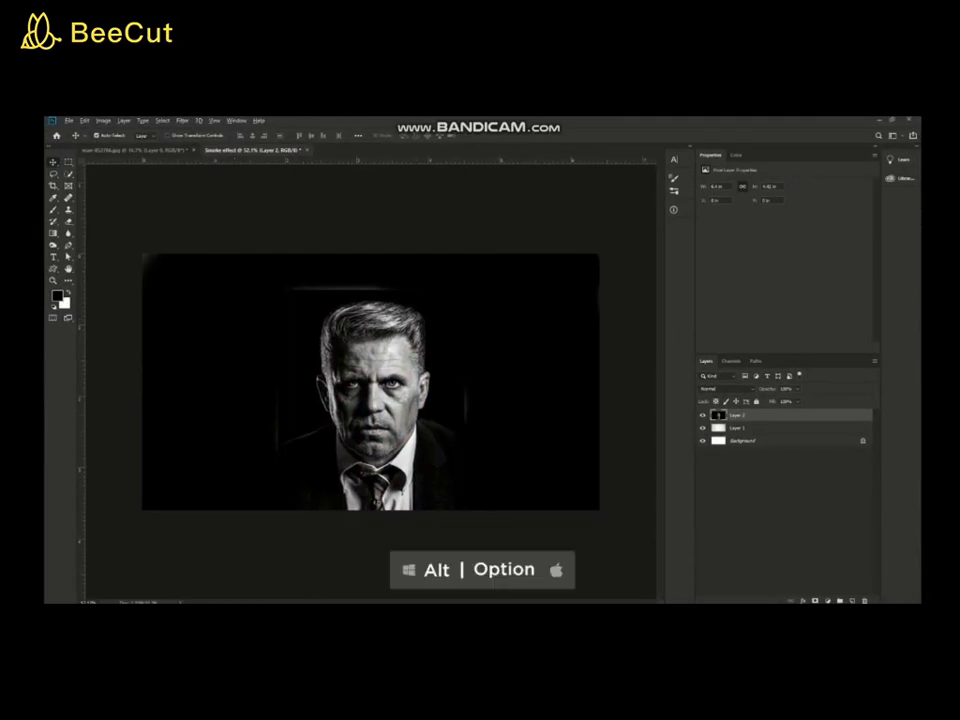
- Give Layer 2 a black layer mask that hides the entire portrait
left_click(740, 414, "alt")
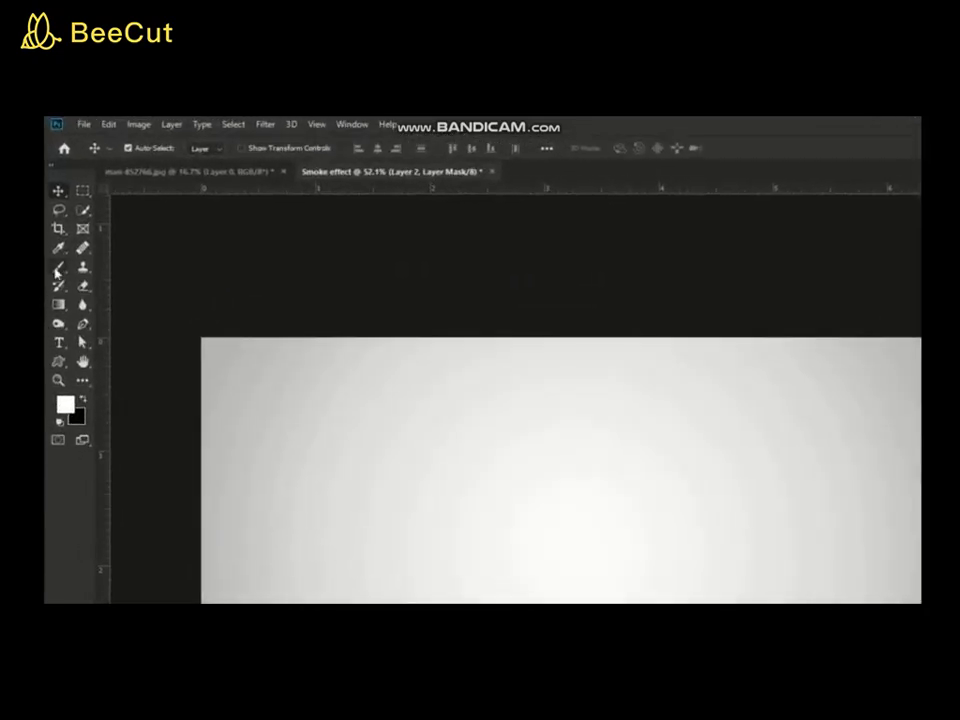
right_click(57, 270)
left_click(118, 267)
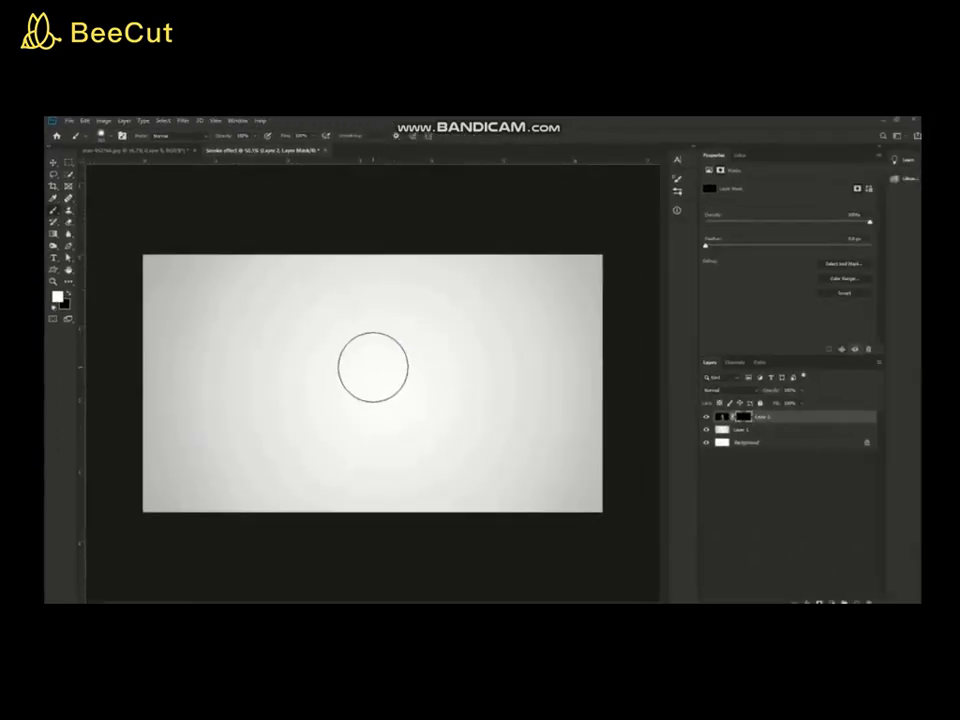
right_click(371, 366)
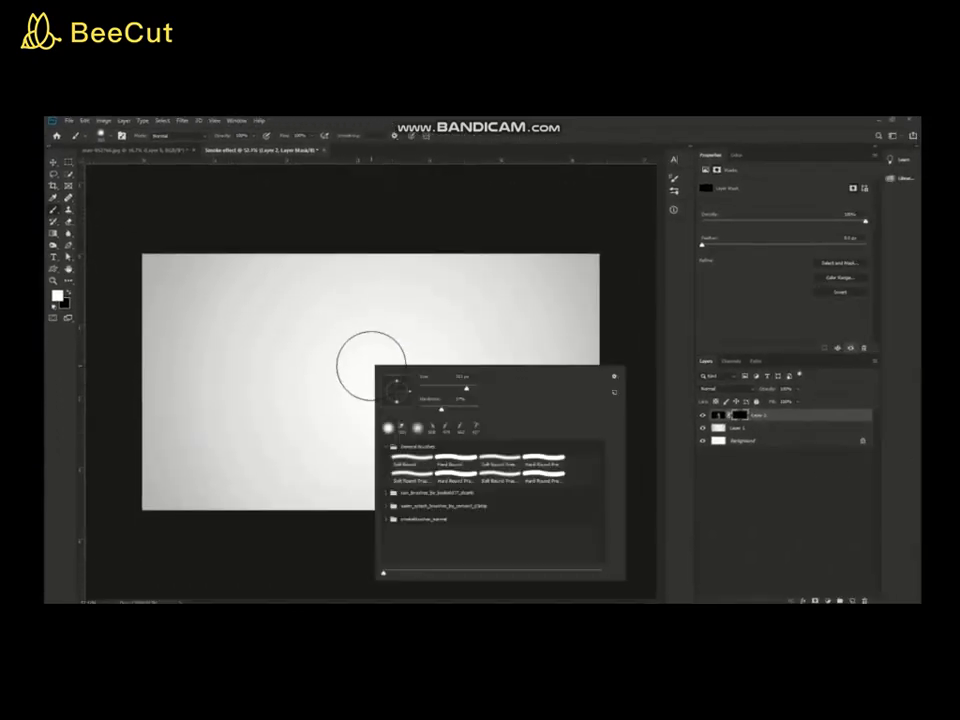
- Pick a smaller brush from the smokebrushes_normal set and stamp it at the mask's centre
left_click(389, 520)
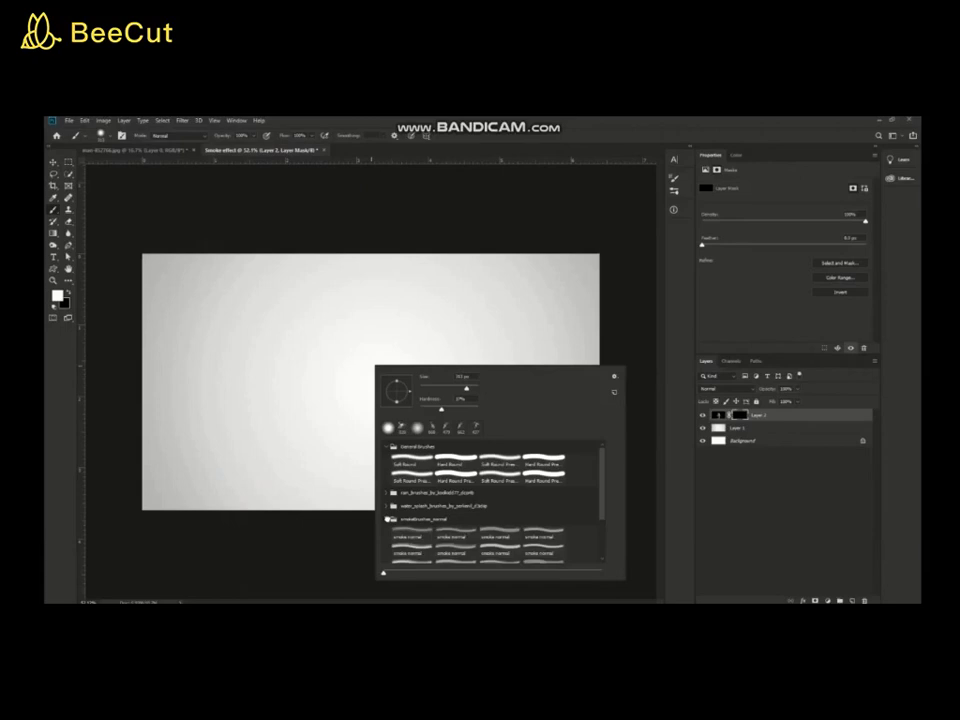
scroll(434, 537, "down", 2)
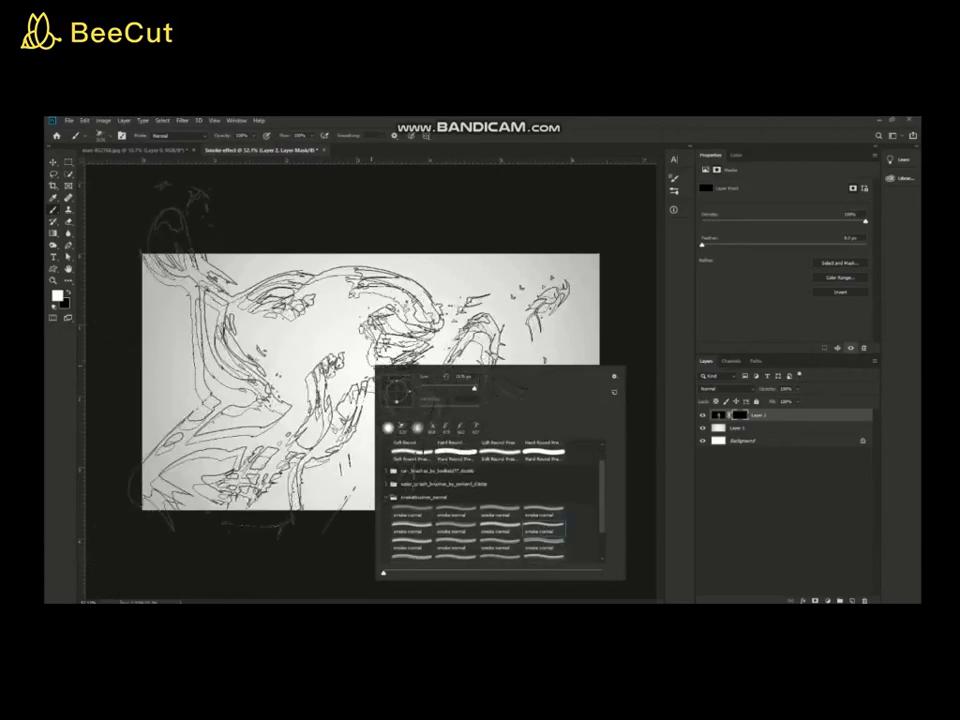
left_click_drag(369, 356, 214, 360)
mouse_move(386, 383)
left_mouse_down()
mouse_move(367, 378)
mouse_move(401, 388)
left_mouse_up()
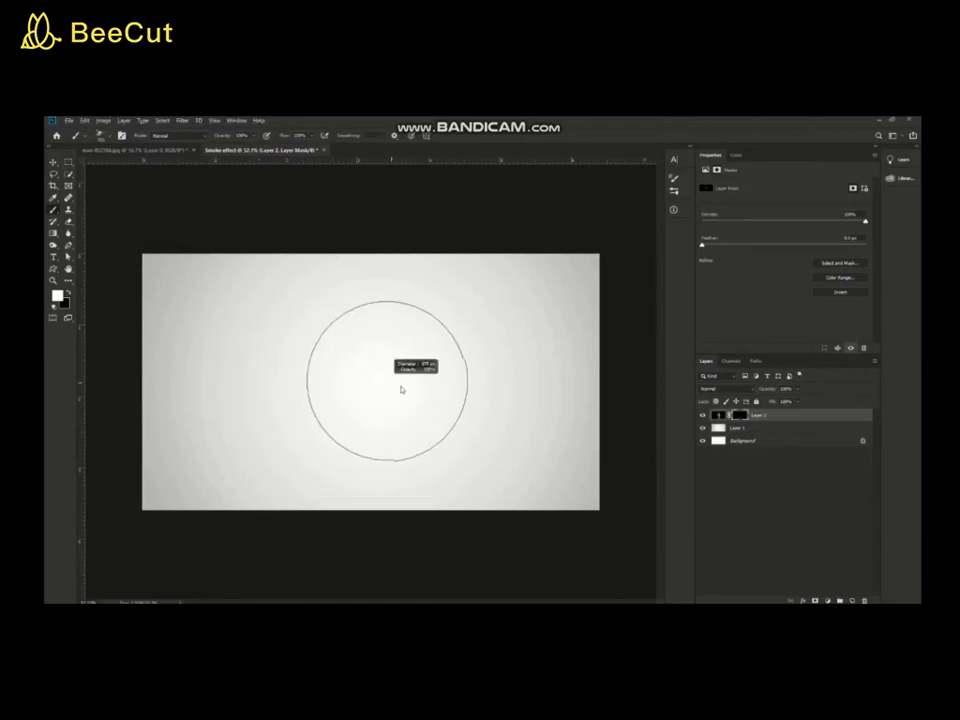
left_click(401, 382)
key("ctrl+z")
left_click(388, 383)
- Stamp a different, smaller smoke brush on the mask to reveal more of the face
scroll(400, 380, "up", 2)
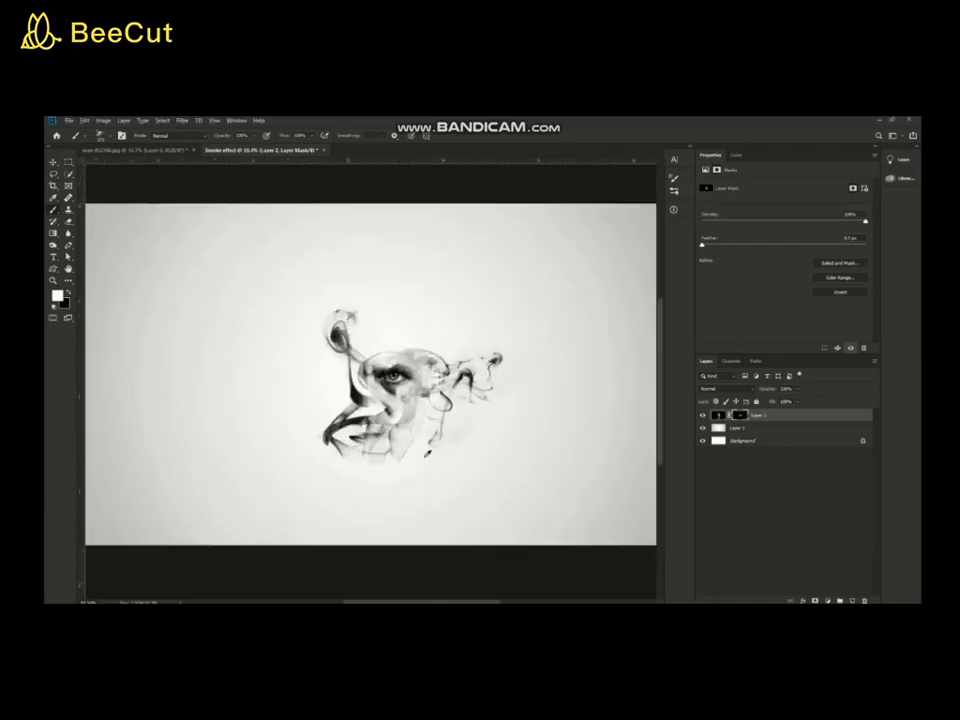
right_click(413, 373)
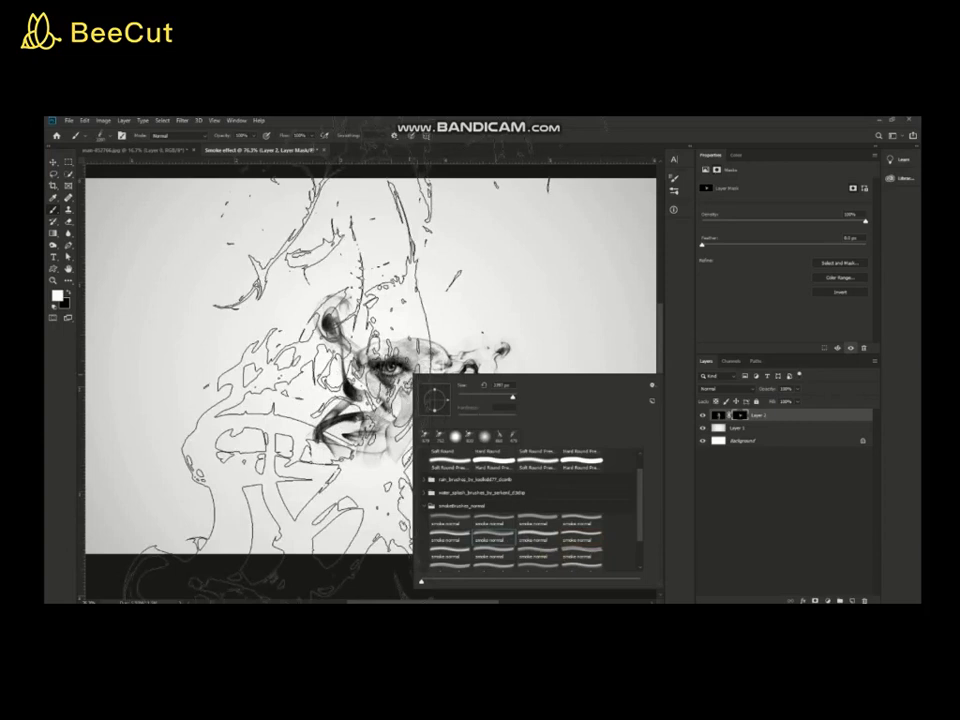
left_click(212, 407)
key("bracketleft")
key("bracketleft")
key("bracketleft")
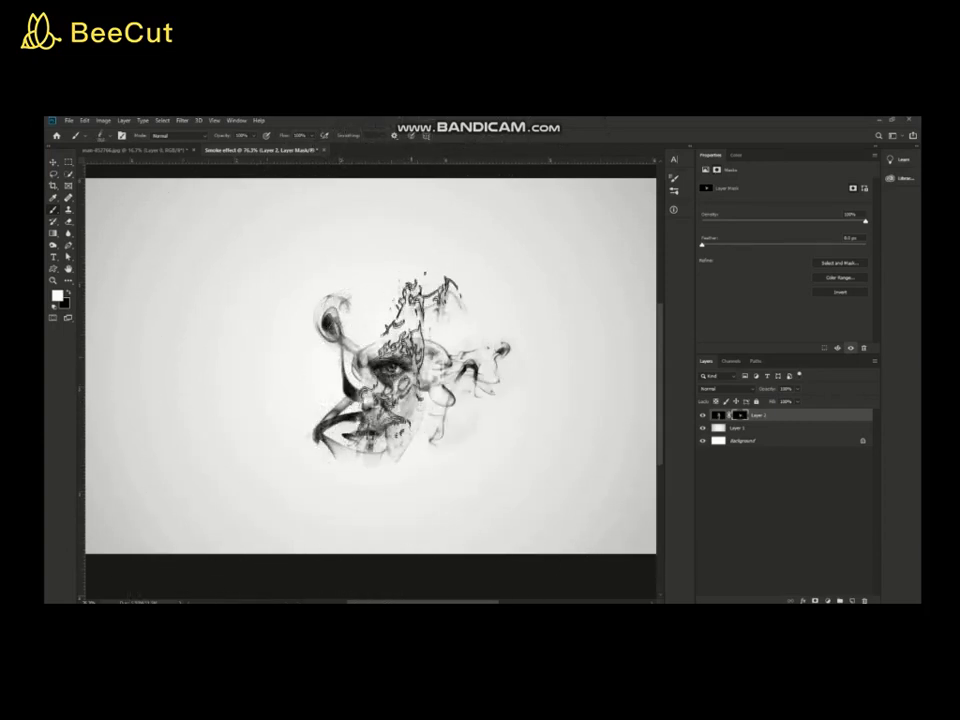
left_click(420, 345)
right_click(420, 345)
left_click(500, 460)
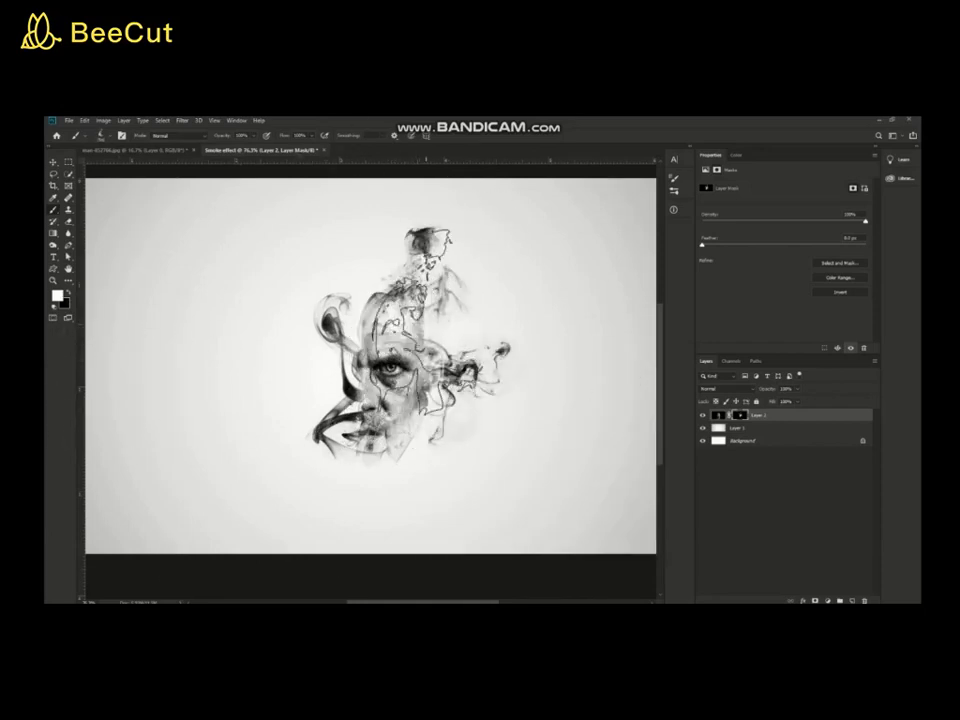
- Stamp several other smoke brushes over the forehead and hair, with strands trailing right
right_click(428, 336)
left_click(438, 392)
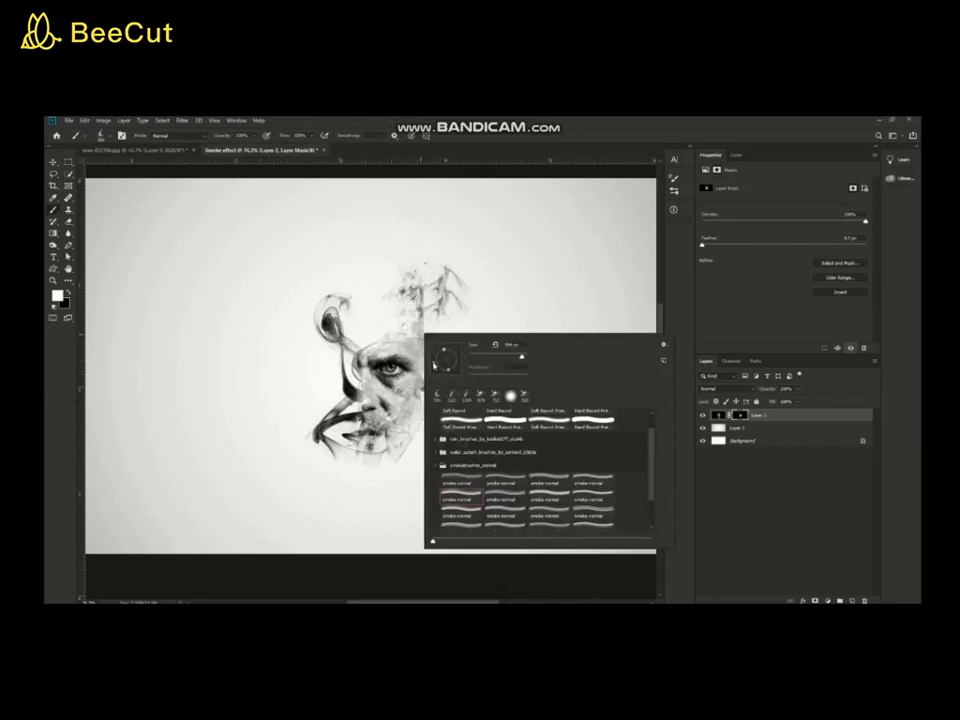
left_click(396, 311)
right_click(400, 355)
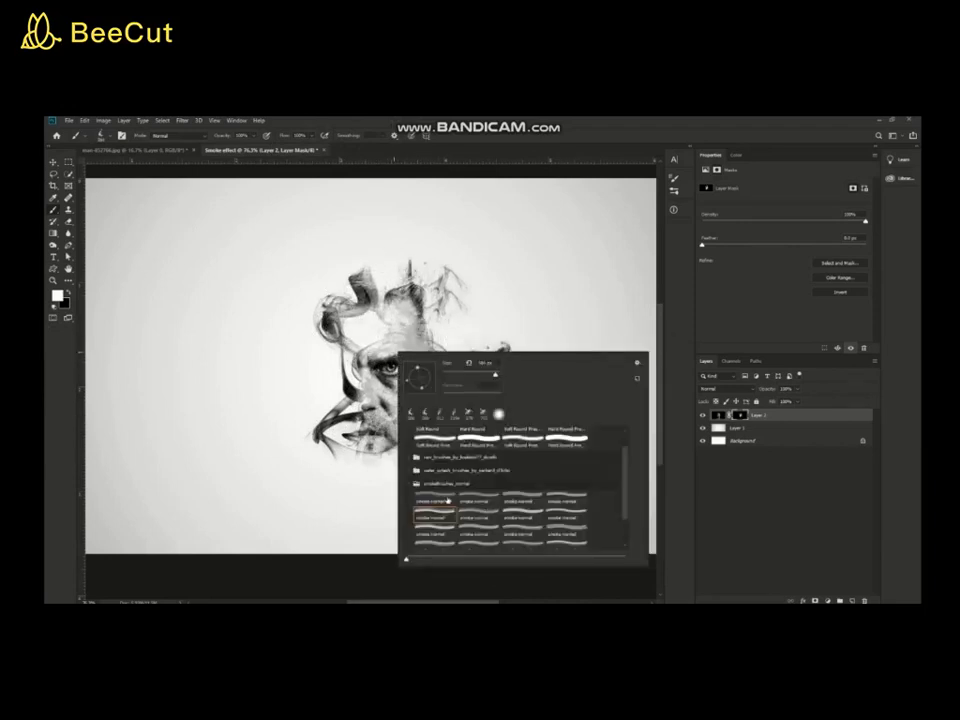
double_click(441, 540)
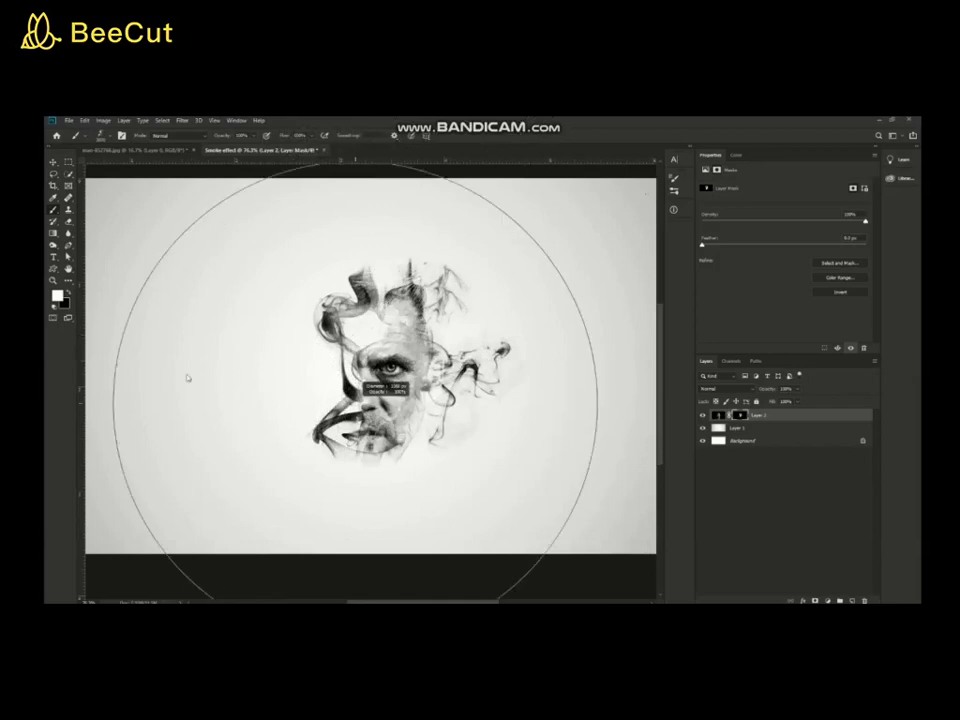
right_click(405, 316)
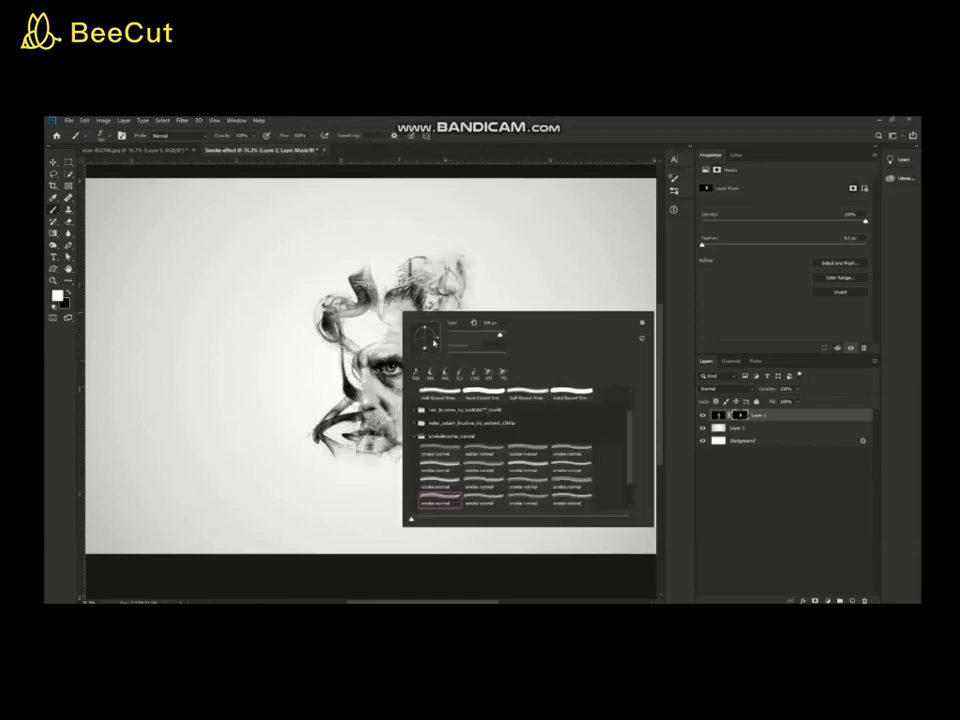
left_click(430, 340)
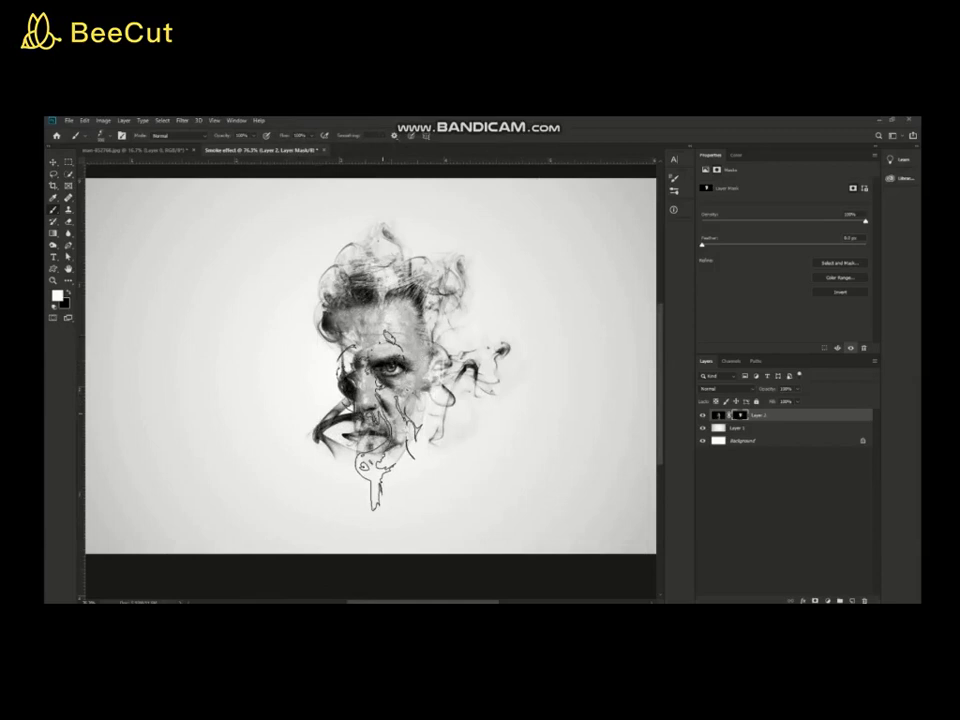
right_click(390, 392)
- Stamp more smoke brushes around the lower face, undoing the bad stamps below the chin
double_click(431, 533)
left_click(300, 390)
right_click(387, 388)
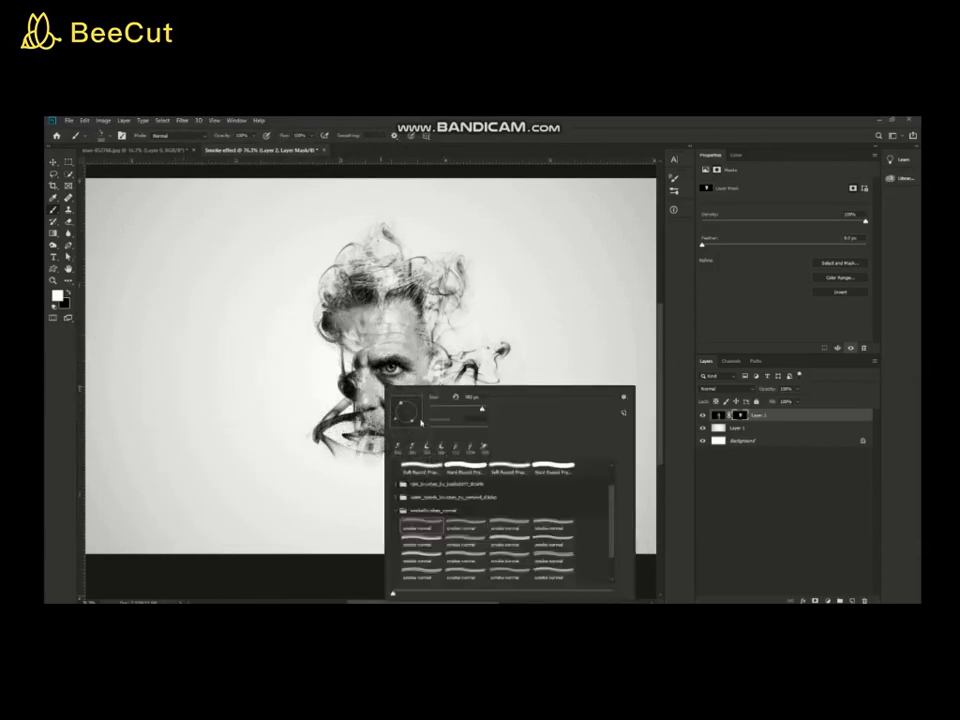
double_click(431, 521)
left_click(420, 400)
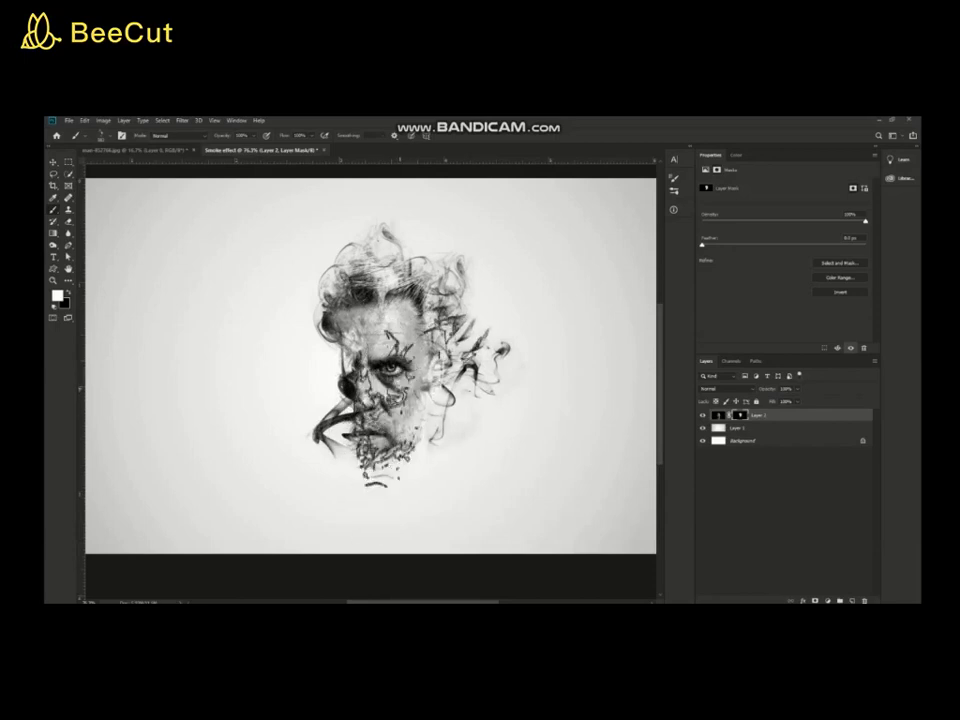
key("ctrl+z")
left_click(430, 470)
key("ctrl+z")
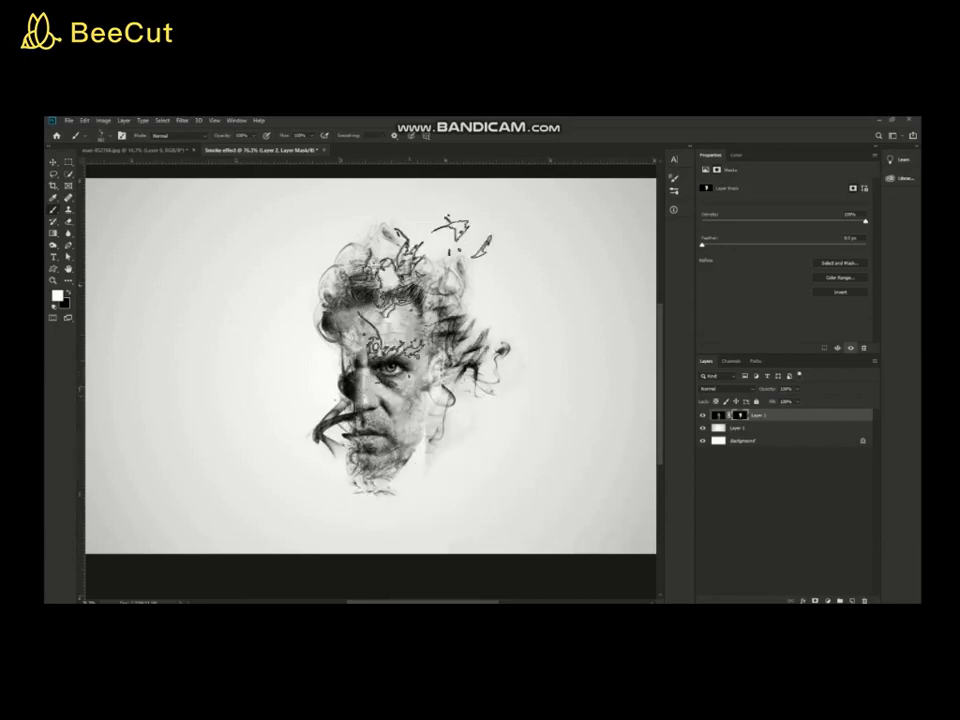
- Choose another smoke brush and stamp smoke curls beside the chin
right_click(388, 312)
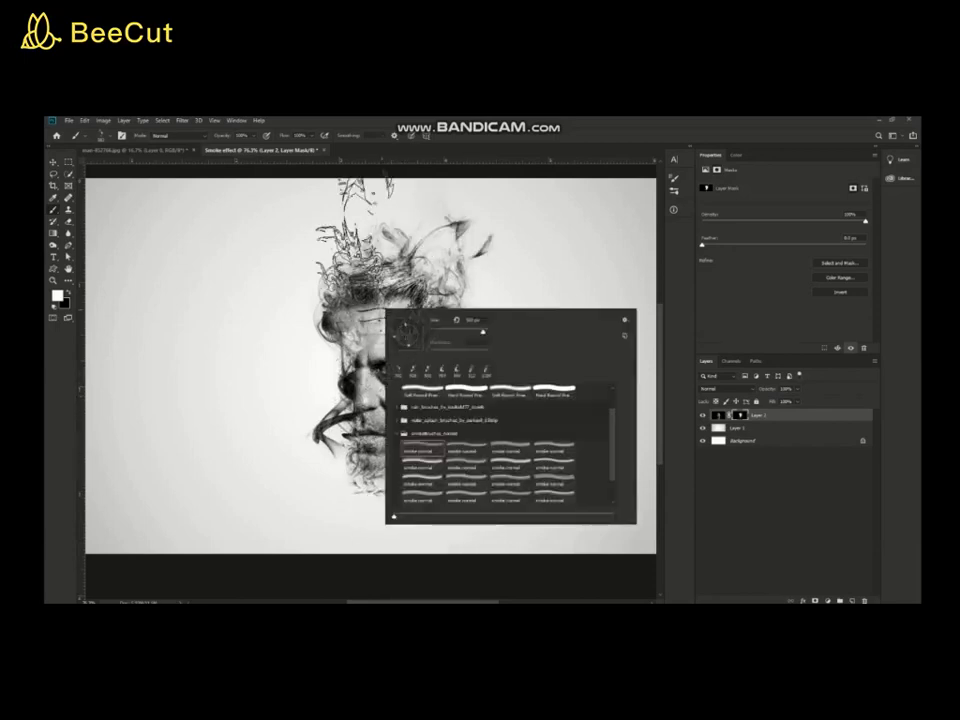
key("Escape")
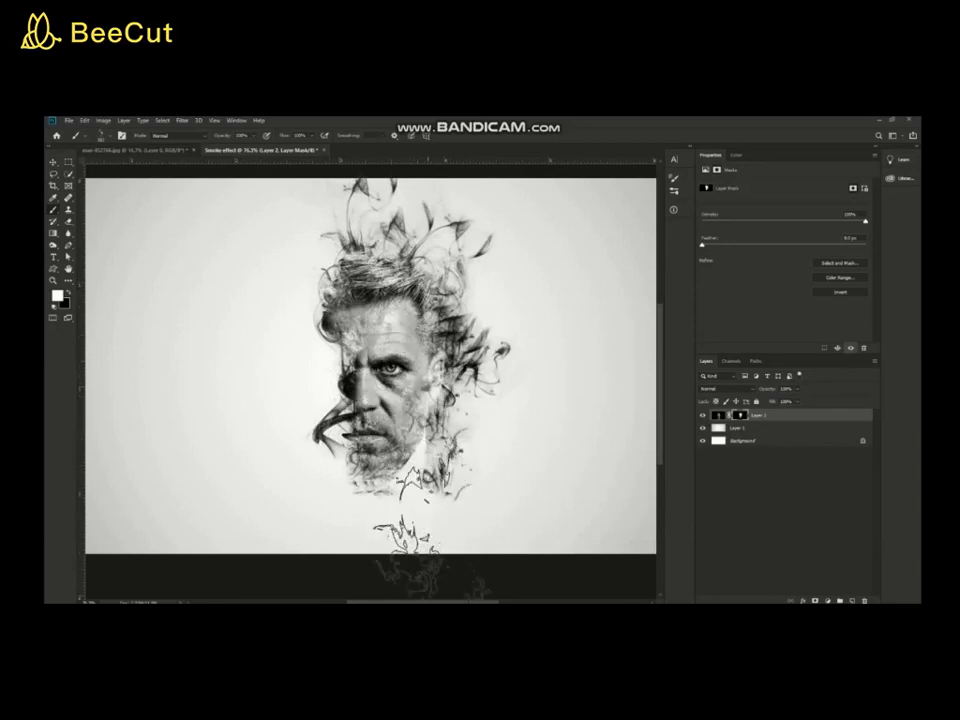
right_click(402, 470)
scroll(486, 560, "down", 2)
left_click(486, 558)
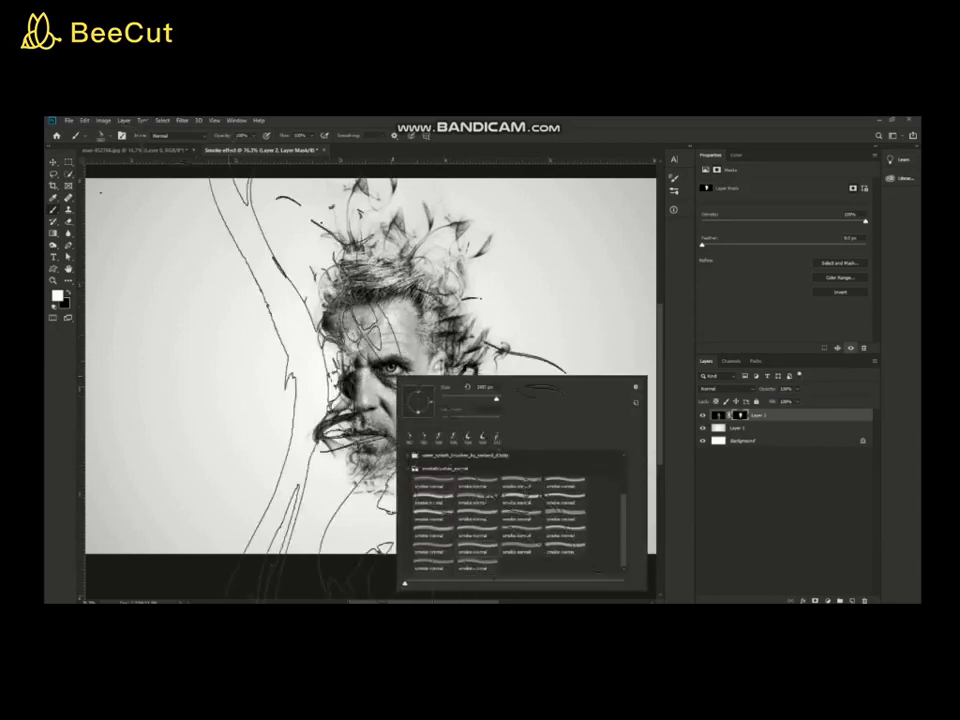
key("Return")
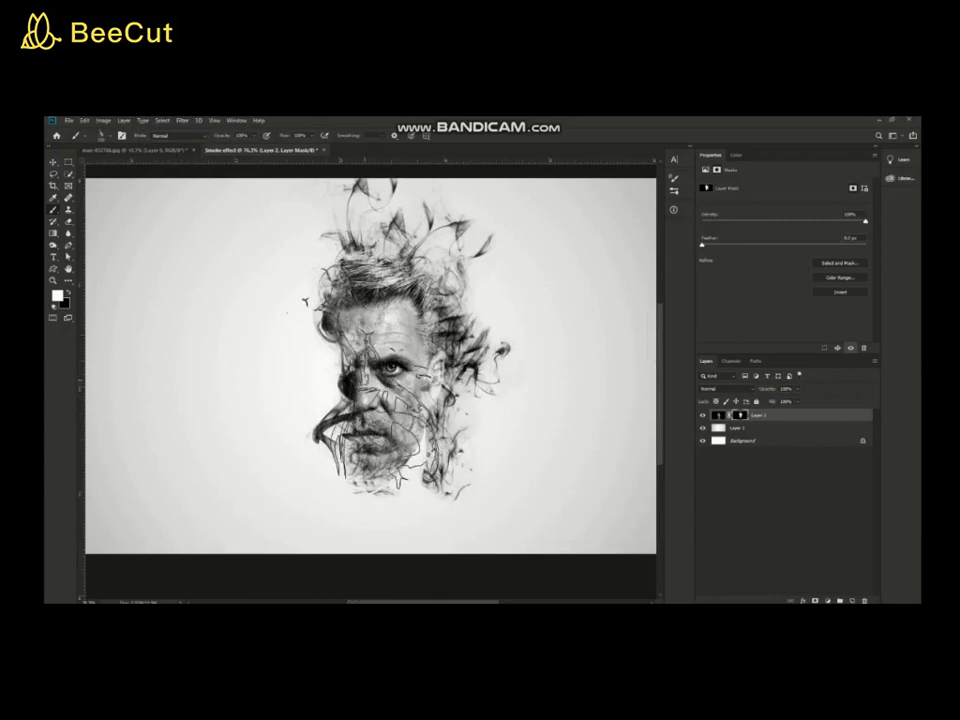
left_click(390, 450)
- Stamp one more smoke brush over the face to thicken the wisps around the hair
right_click(395, 390)
key("Return")
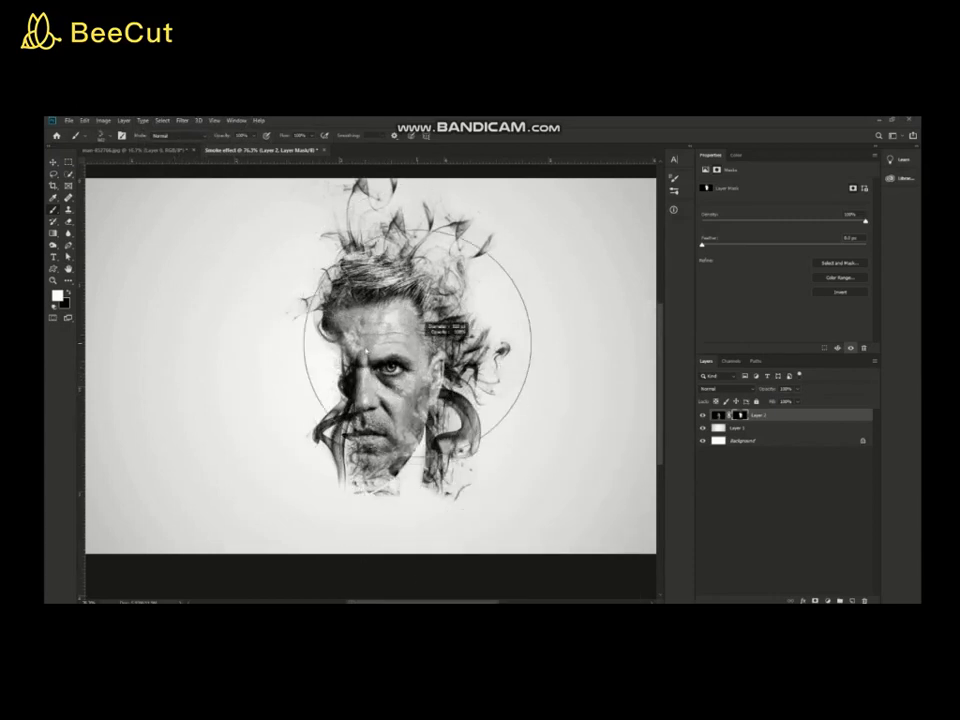
right_click(438, 335)
key("Return")
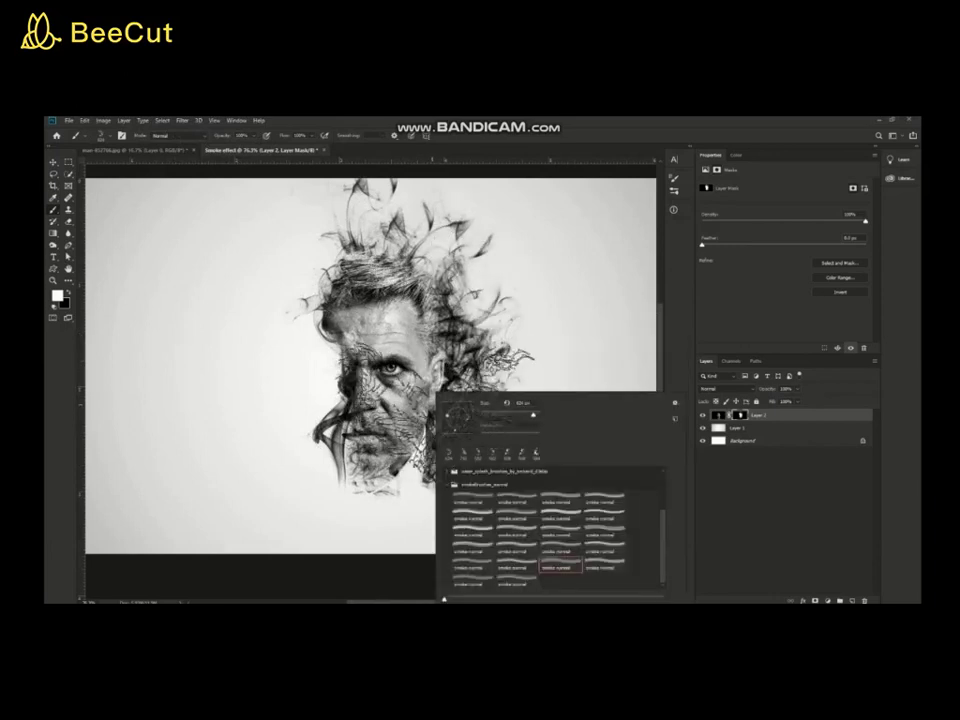
key("Return")
left_click(412, 370)
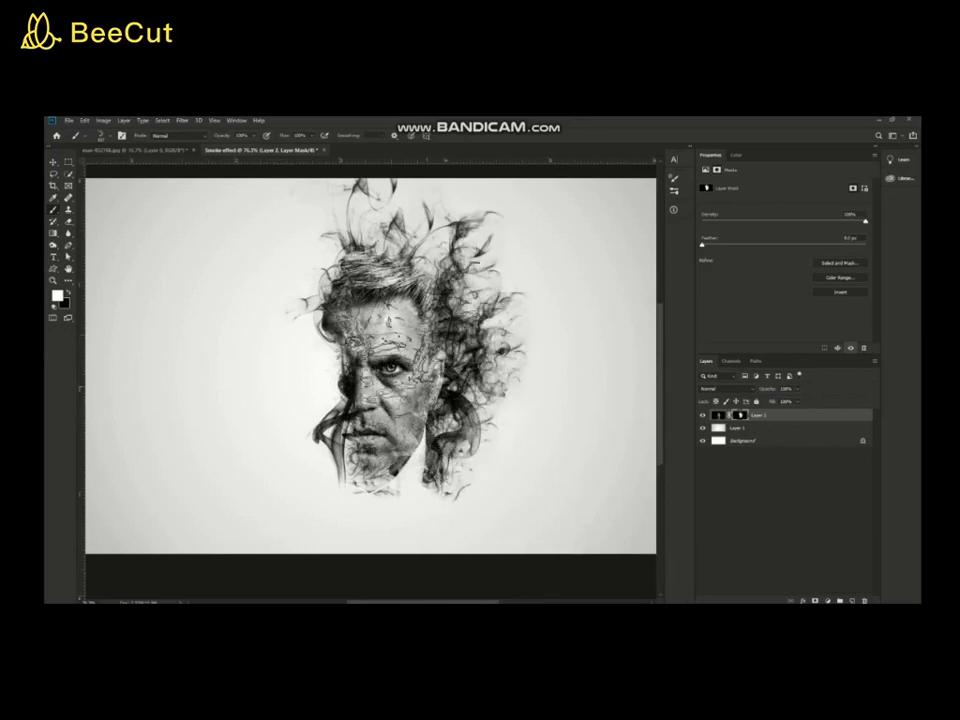
scroll(370, 365, "down", 2)
scroll(400, 380, "up", 1)
- Stamp smoke-brush wisps over the left side of the face and out past it
right_click(421, 380)
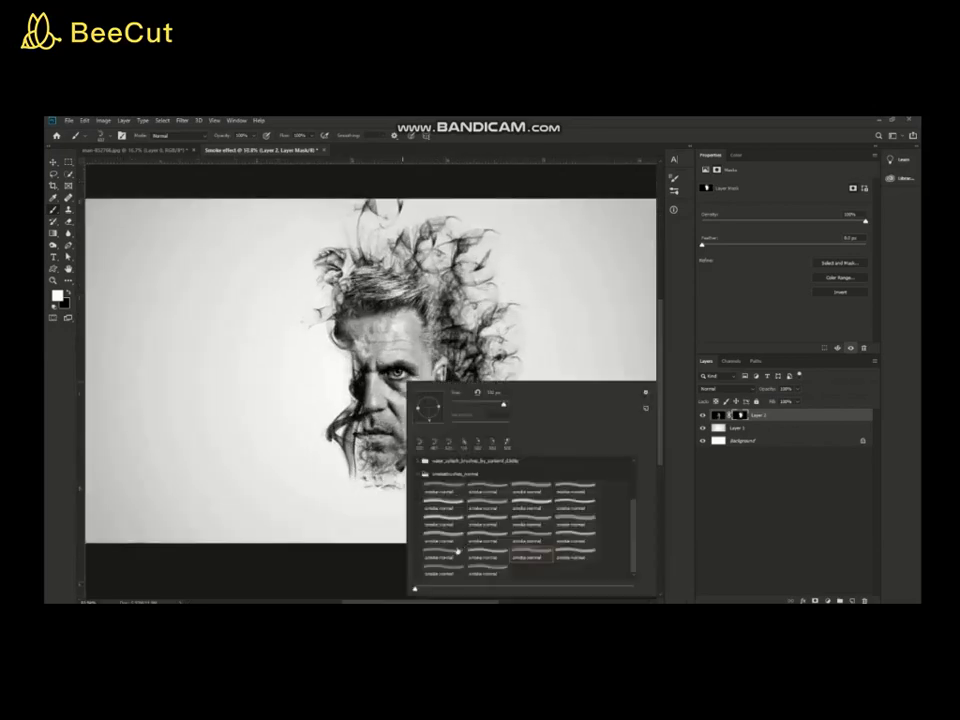
key("Return")
left_click(407, 355)
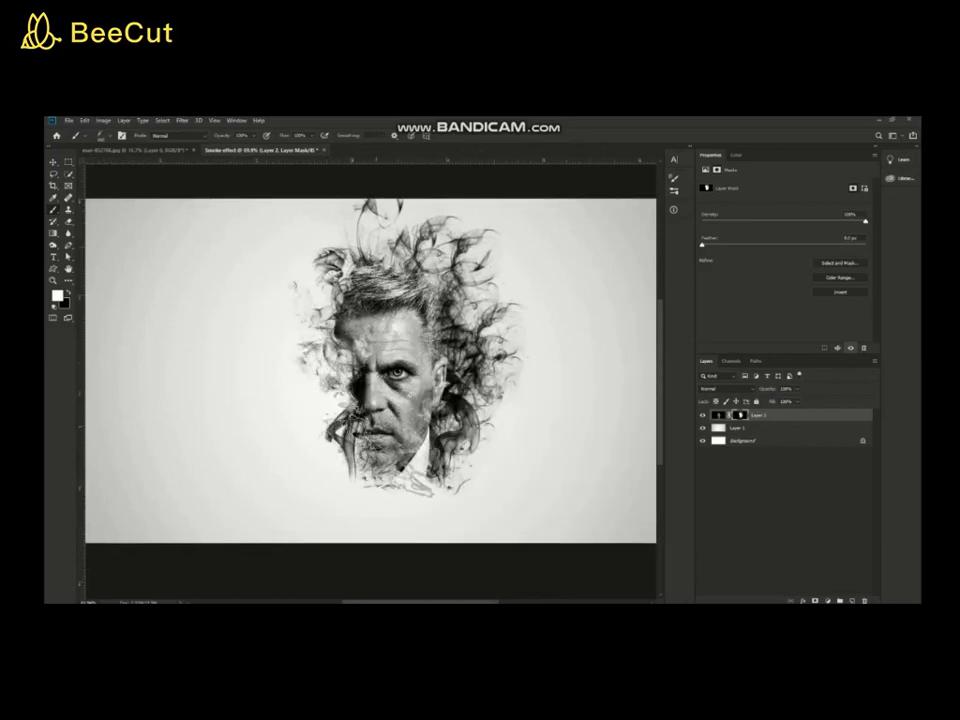
right_click(385, 375)
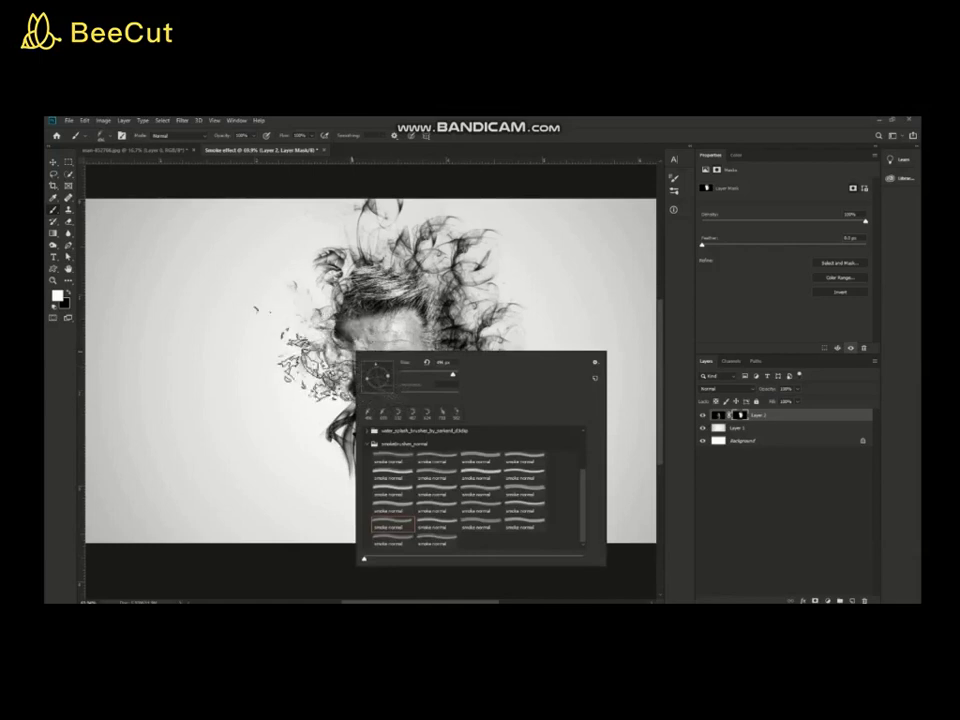
key("Return")
left_click(277, 240)
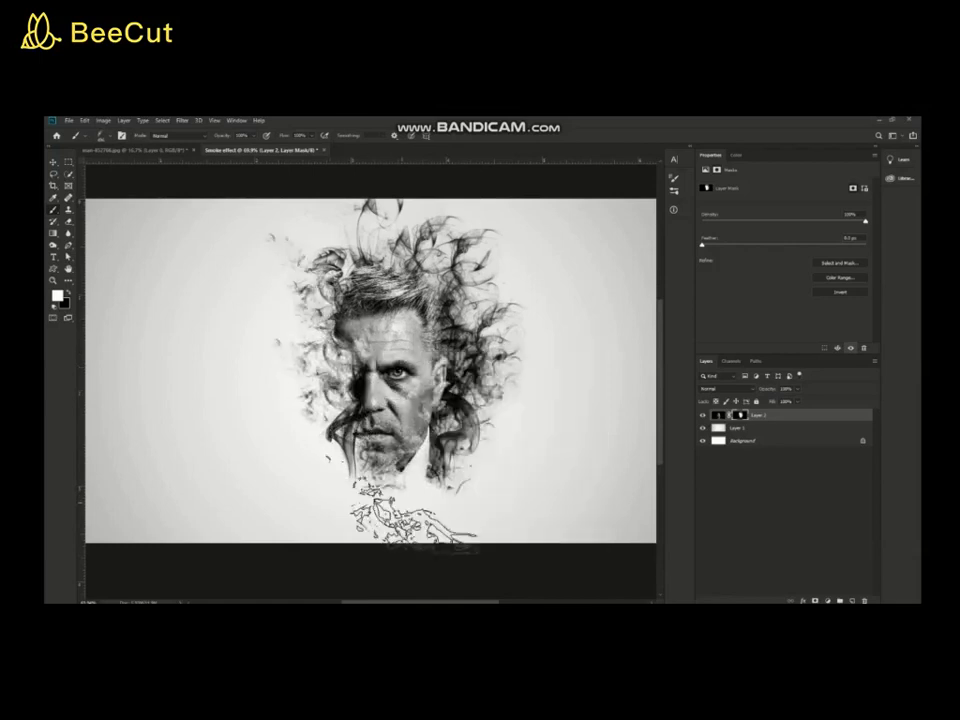
left_click(290, 440)
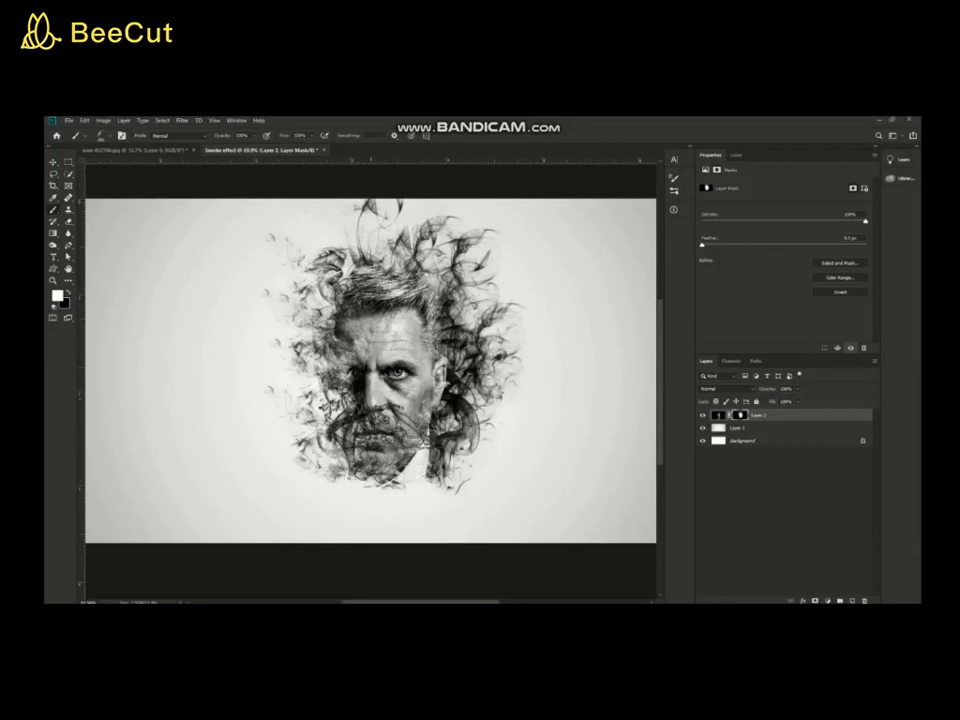
- Undo a dark smoke stamp on the face, stamp lighter smoke over the right eye, and zoom out
left_click(357, 353)
right_click(377, 369)
double_click(457, 553)
key("ctrl+z")
left_click(407, 396)
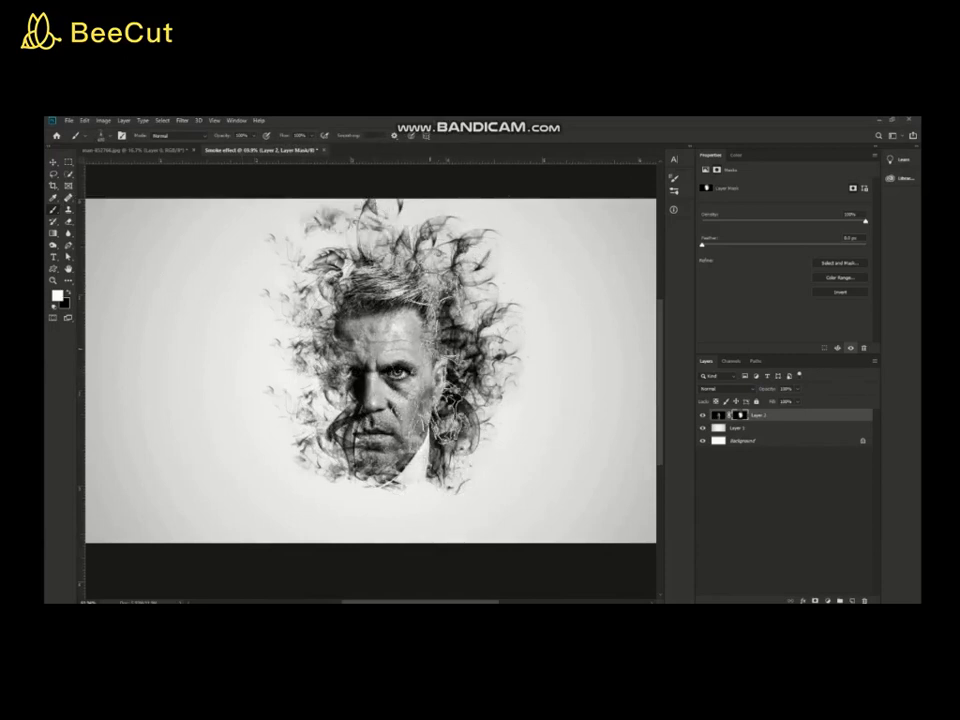
right_click(492, 352)
key("Escape")
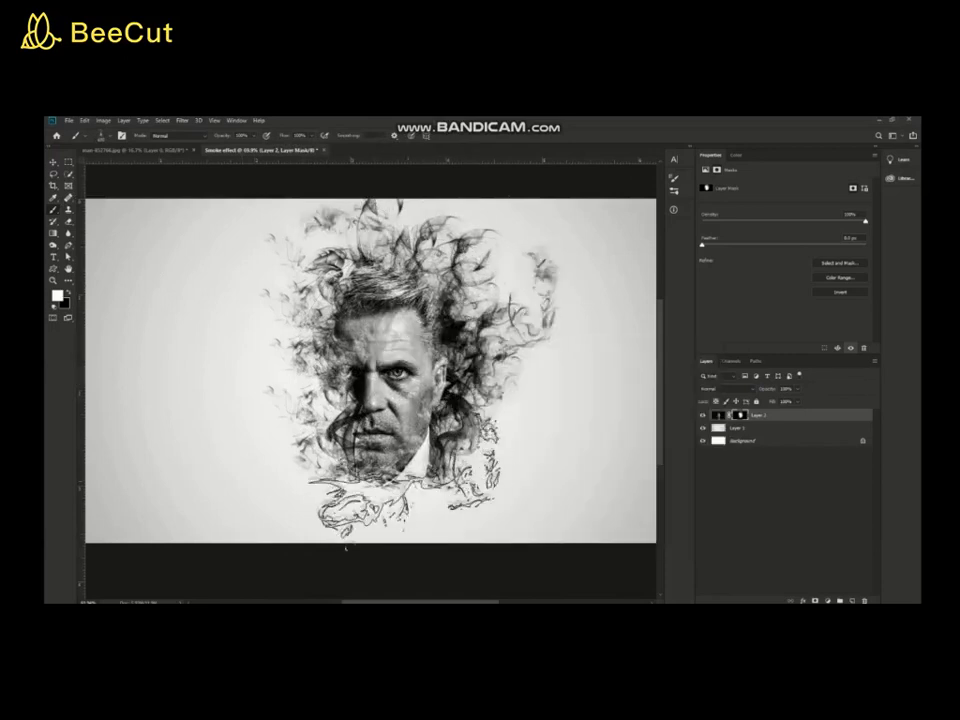
scroll(493, 508, "down", 2)
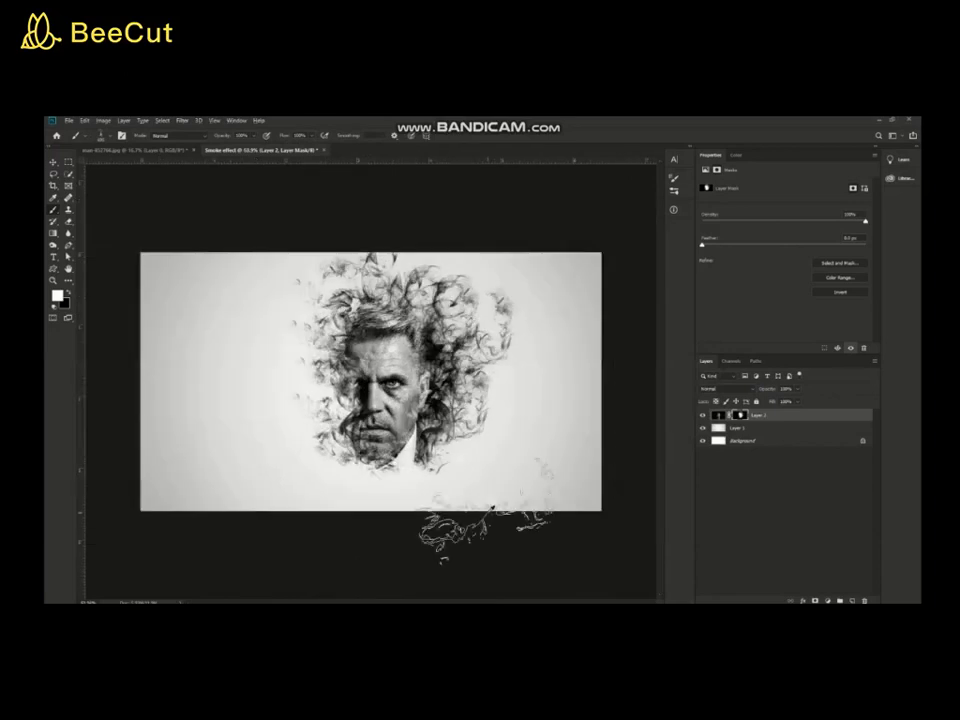